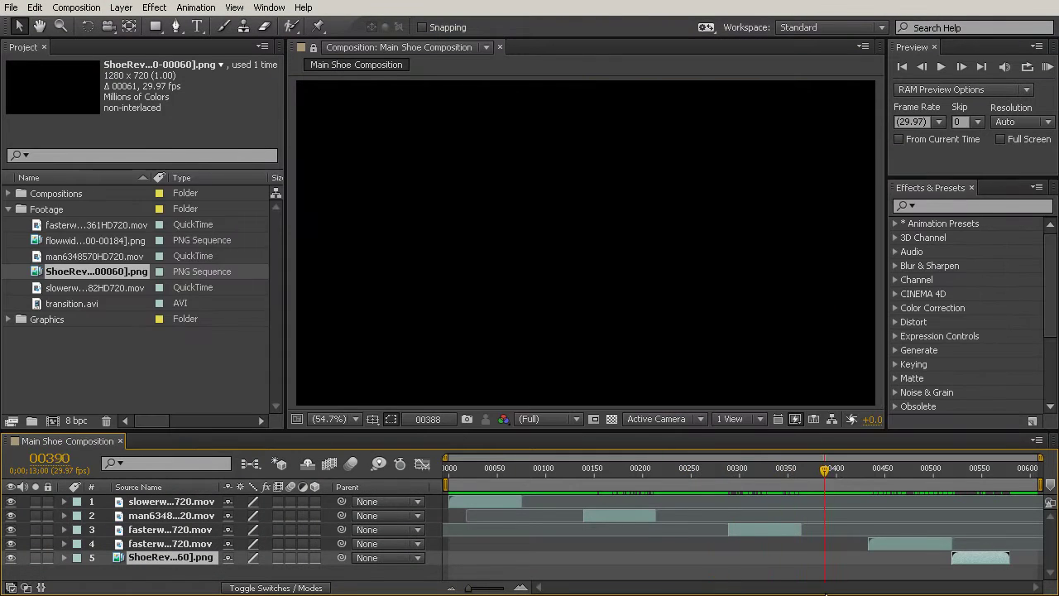
Drag the current-time indicator back to frame 00094, on the empty black gap
left_click_drag(826, 592, 537, 535)
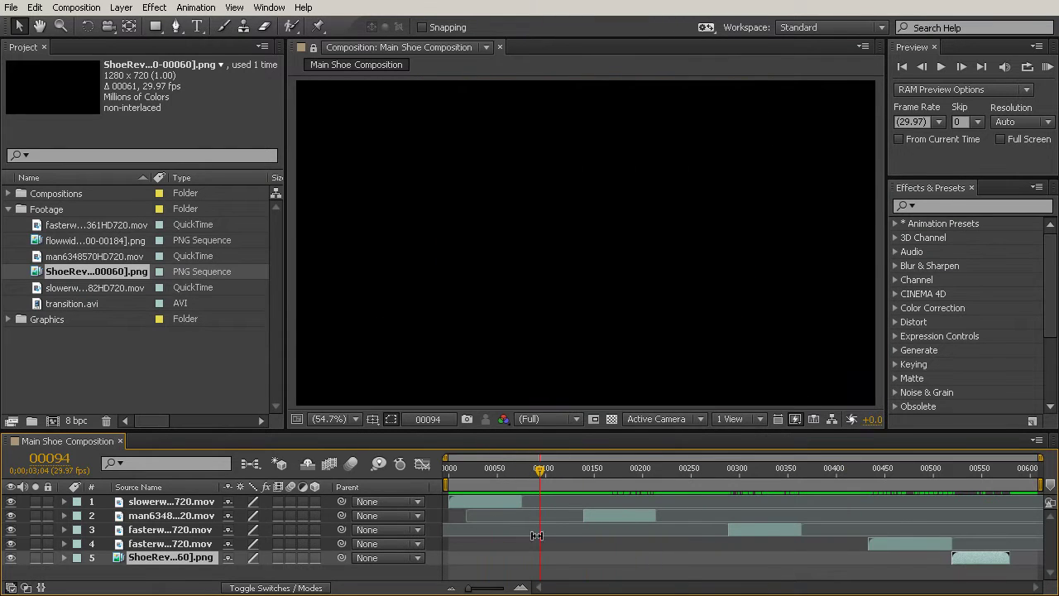
Create a horizontal small-caps text layer reading 'When giving up isn't an option'
left_click(197, 27)
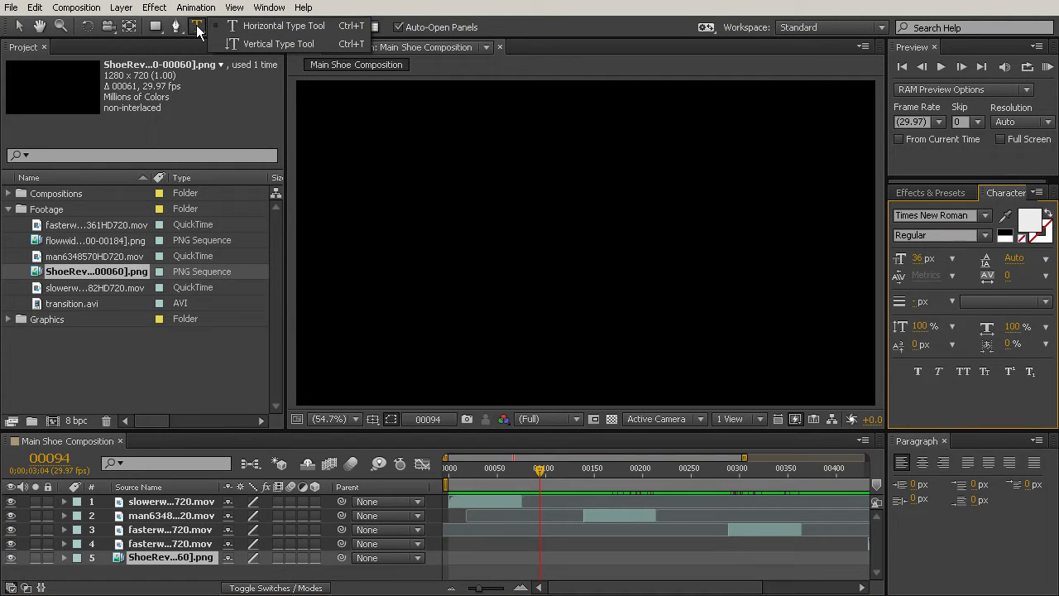
left_click(263, 28)
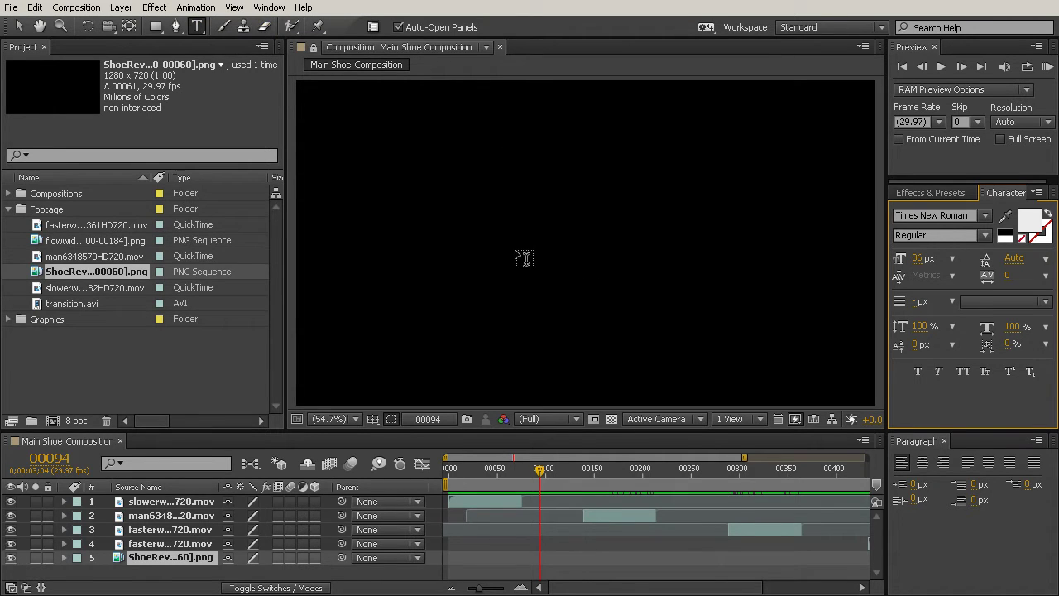
left_click(431, 187)
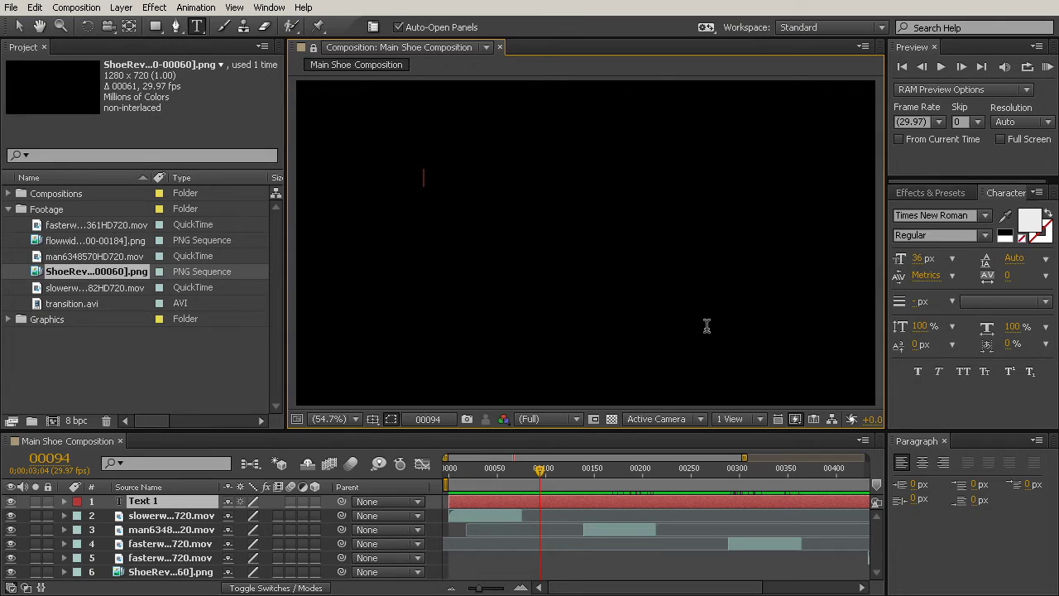
left_click(993, 372)
type("W")
type("hen g")
type("iving up i")
type("sn't")
type(" an ")
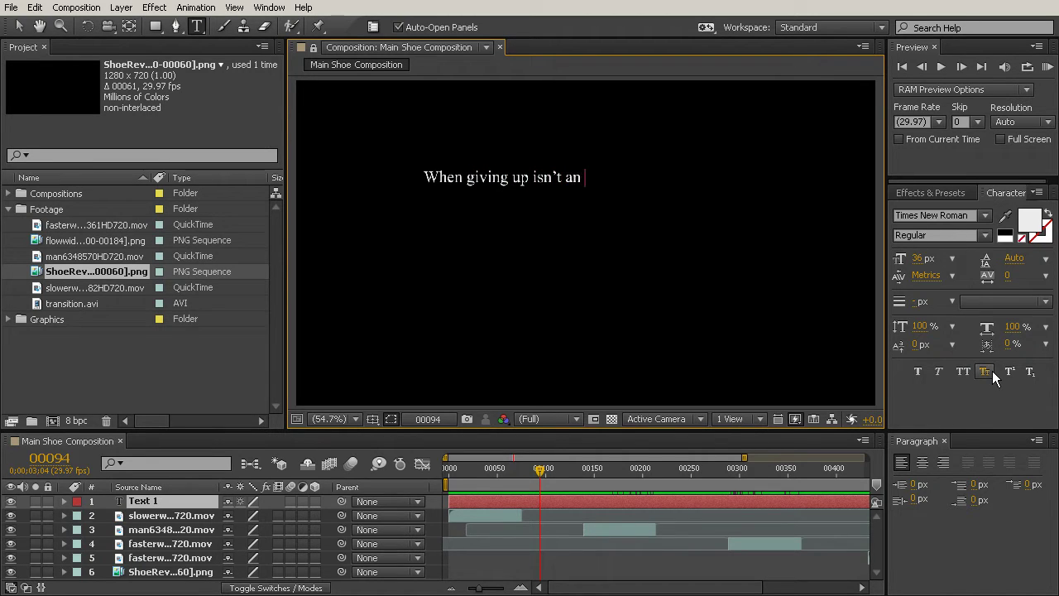
type("option")
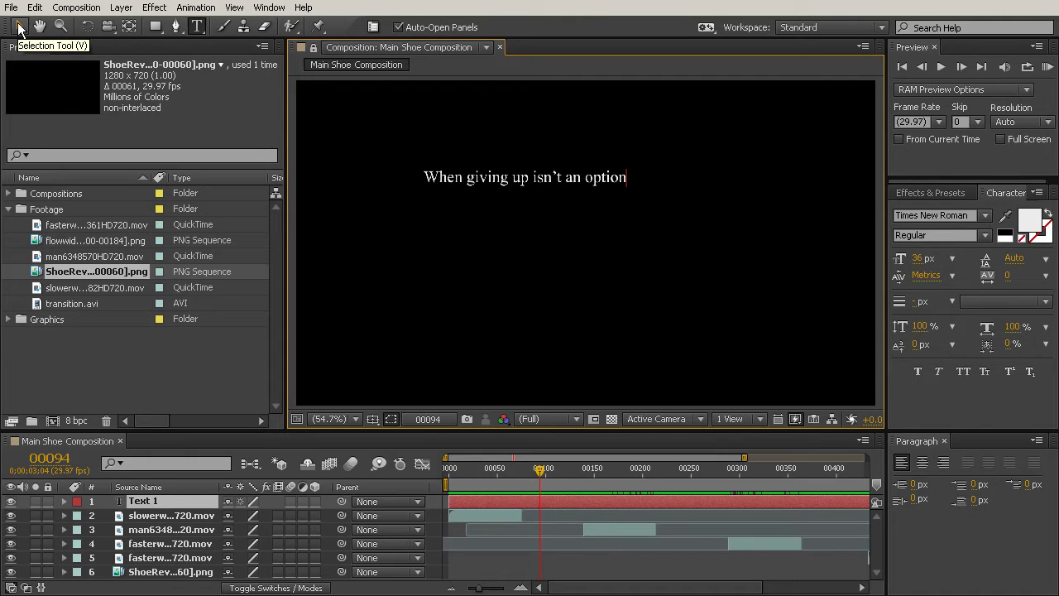
Finish editing the text layer and move the caption lower and to the right
left_click(20, 28)
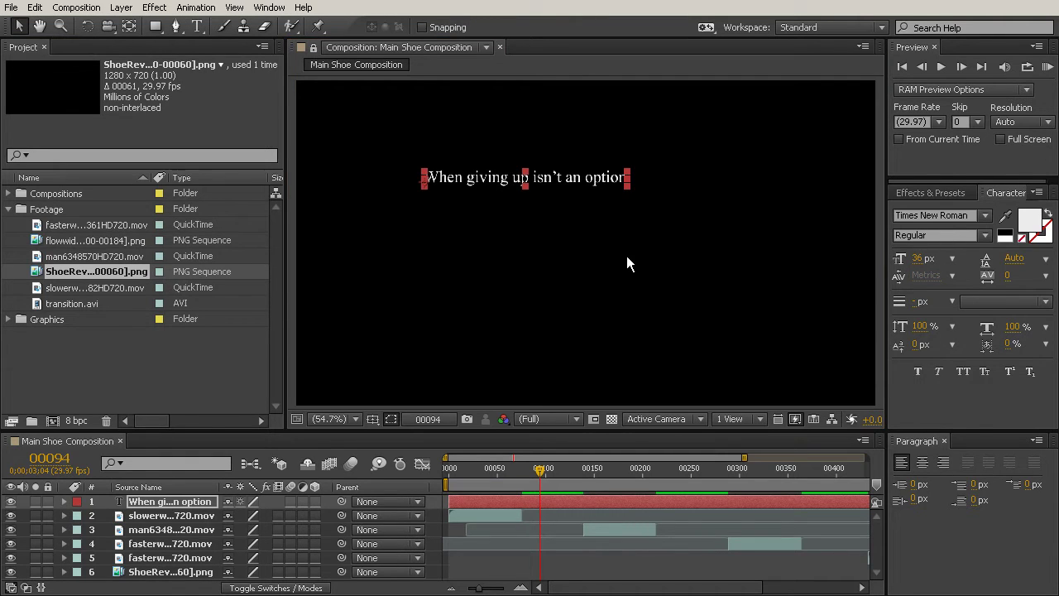
scroll(587, 227, "down", 1)
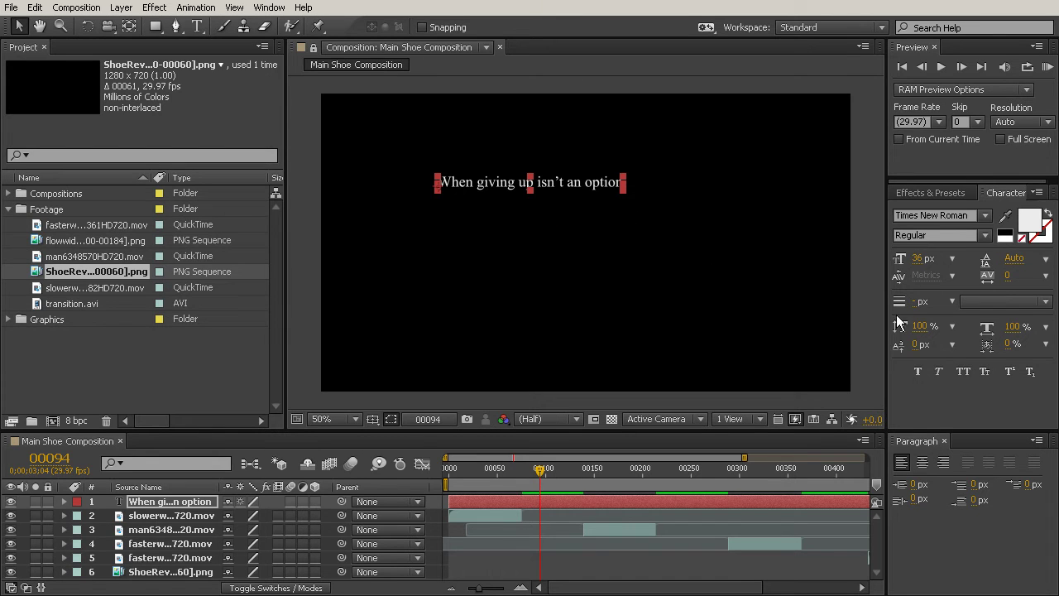
left_click_drag(556, 183, 613, 244)
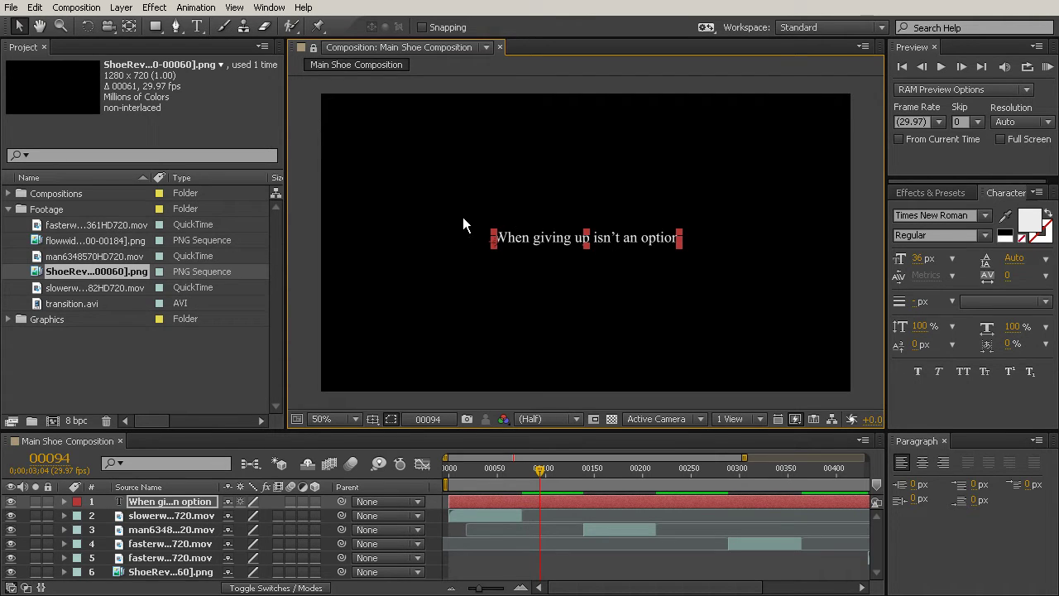
Show the Title/Action Safe guides and position the caption at the frame's middle
left_click(372, 420)
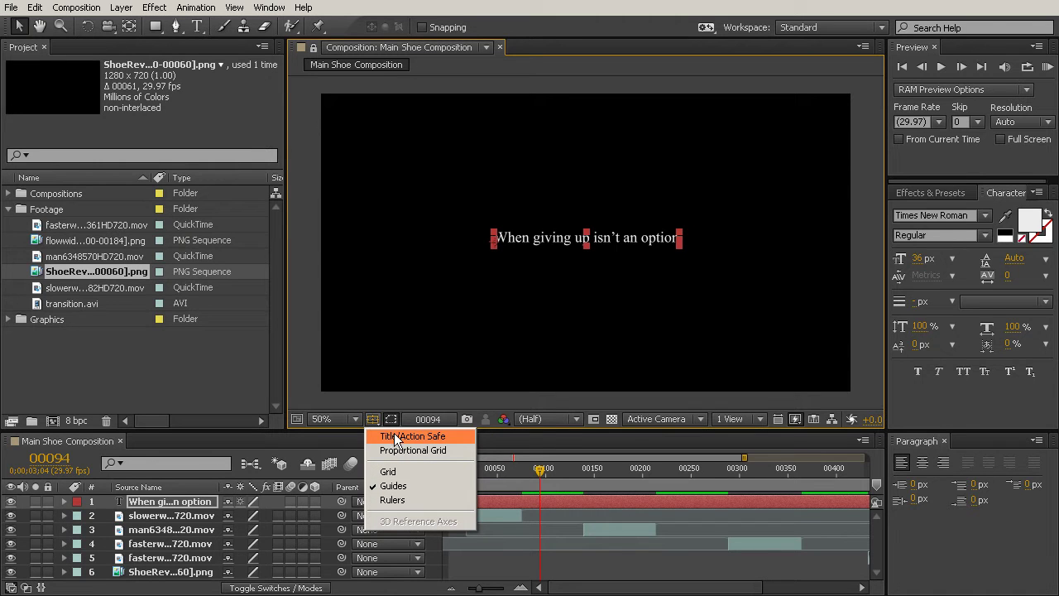
left_click(403, 436)
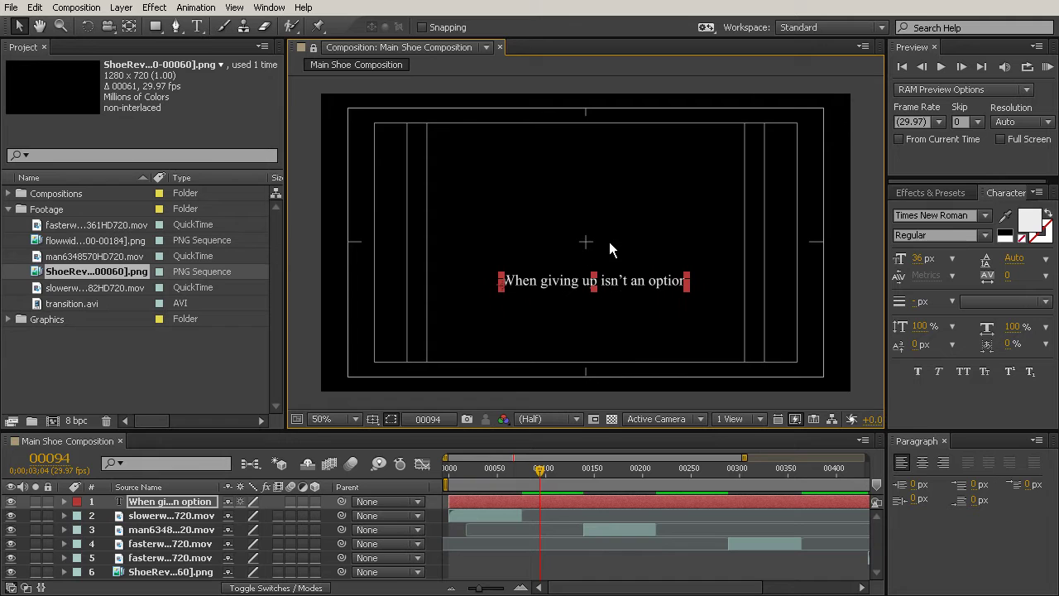
key("period")
key("period")
left_click_drag(648, 400, 615, 242)
key("comma")
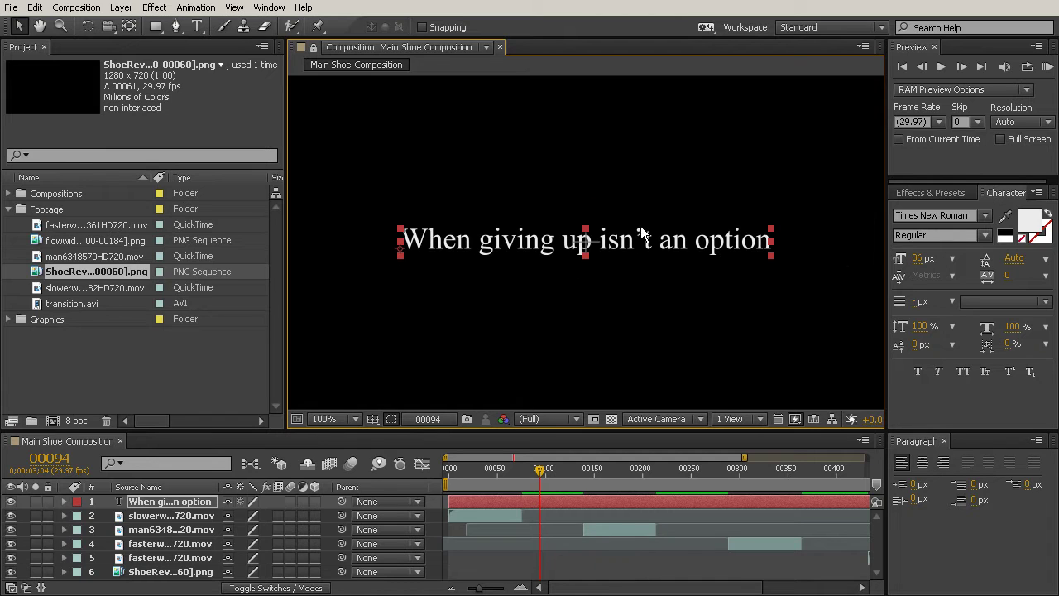
key("comma")
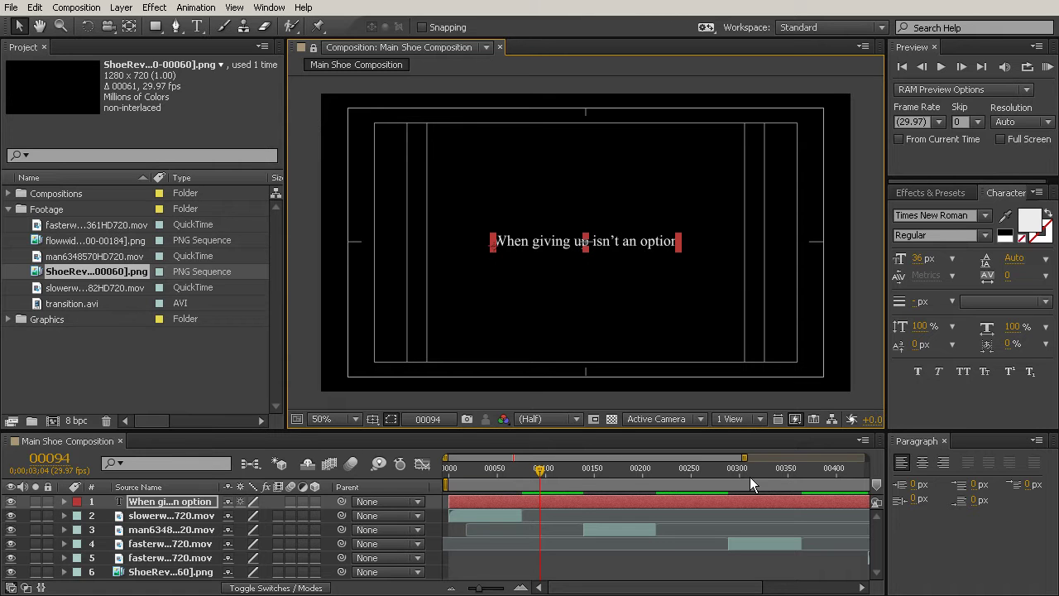
Scrub through the footage to preview it, then park at frame 00246
left_click_drag(750, 476, 825, 490)
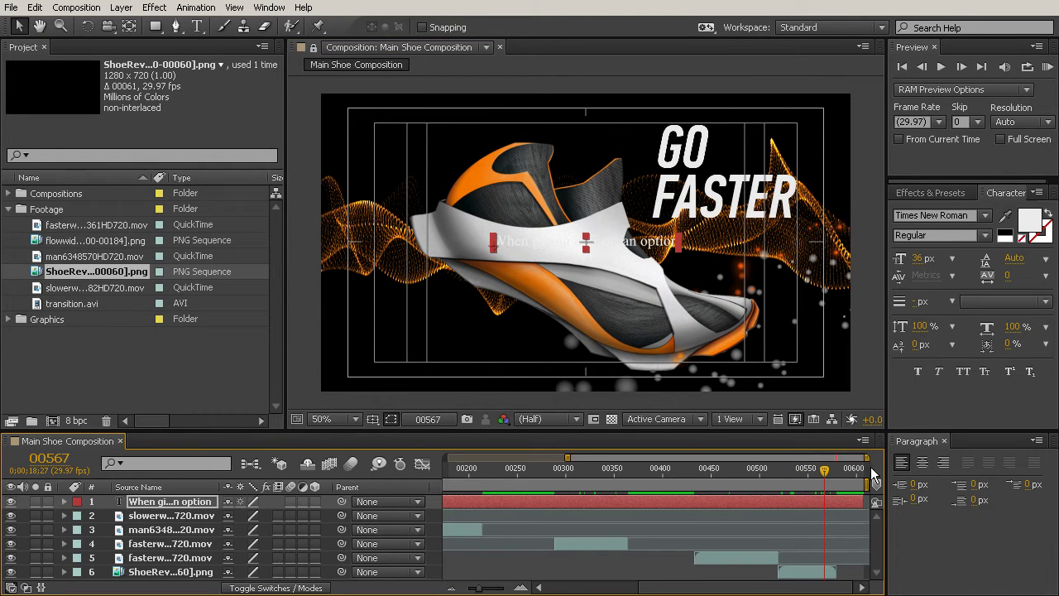
mouse_move(824, 470)
left_mouse_down()
mouse_move(573, 480)
mouse_move(758, 492)
mouse_move(835, 481)
left_mouse_up()
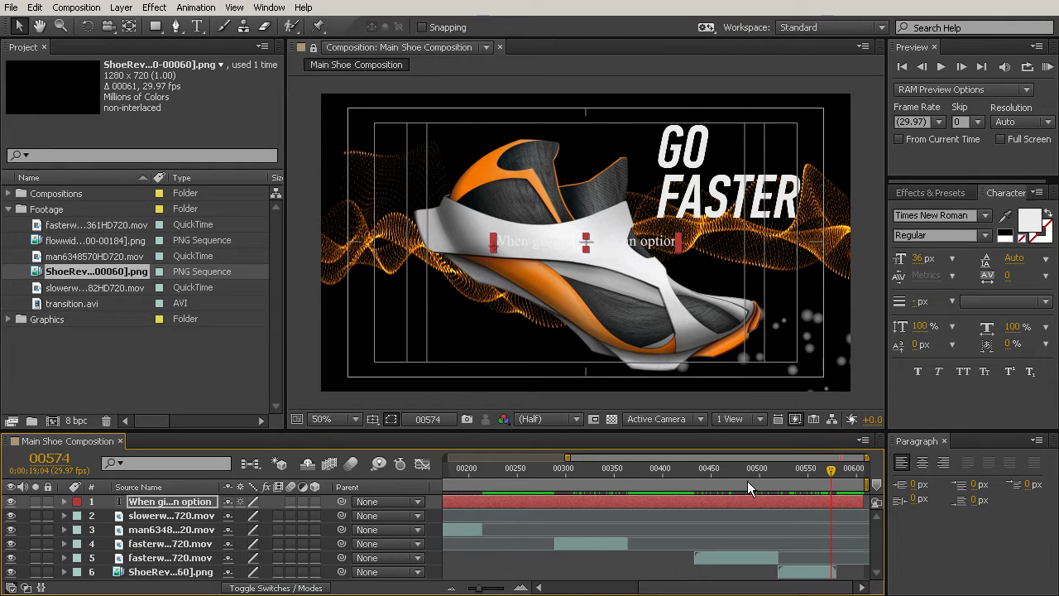
left_click(513, 467)
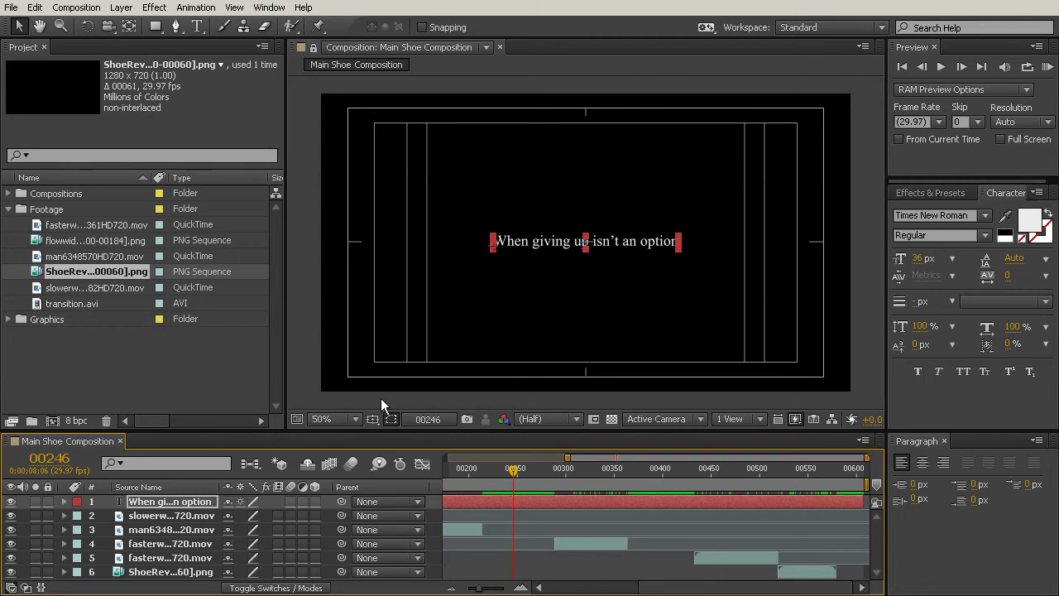
Set the caption to PF Din Text Comp Pro, Medium Italic, with All Caps on
left_click(946, 214)
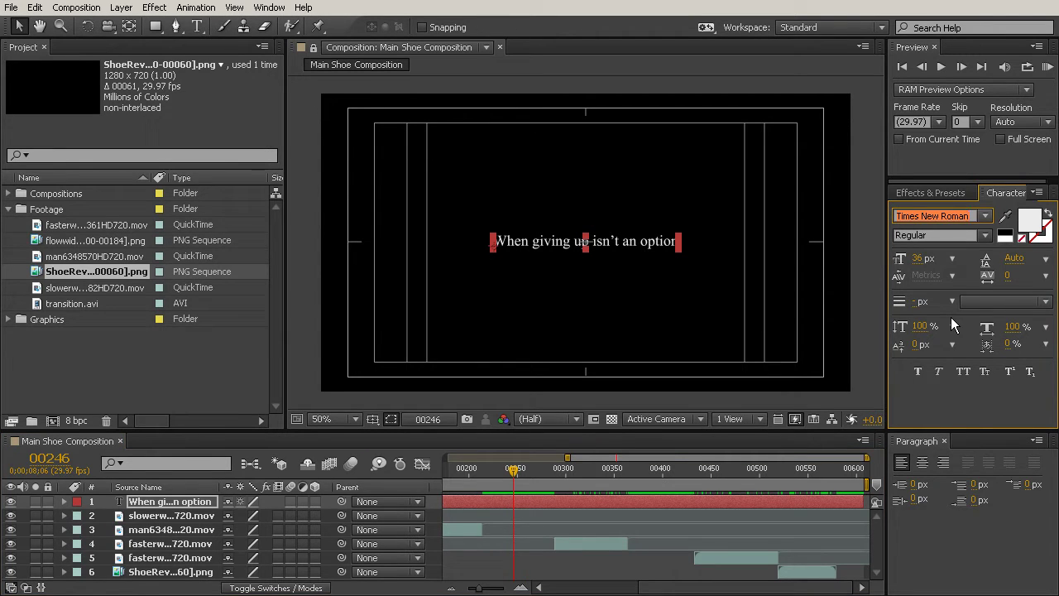
type("PF")
key("Return")
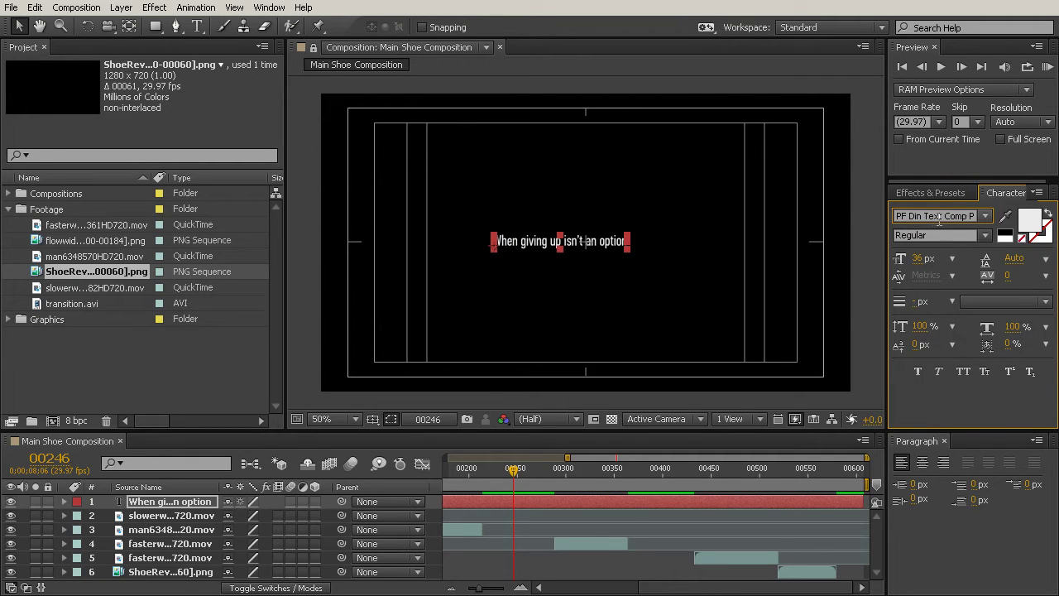
left_click(985, 217)
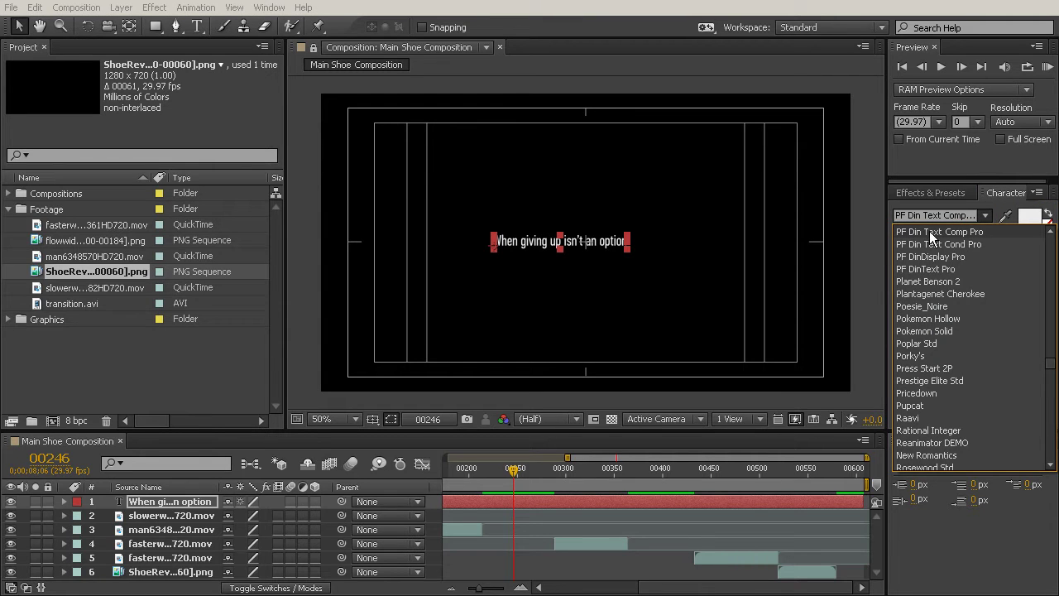
left_click(984, 232)
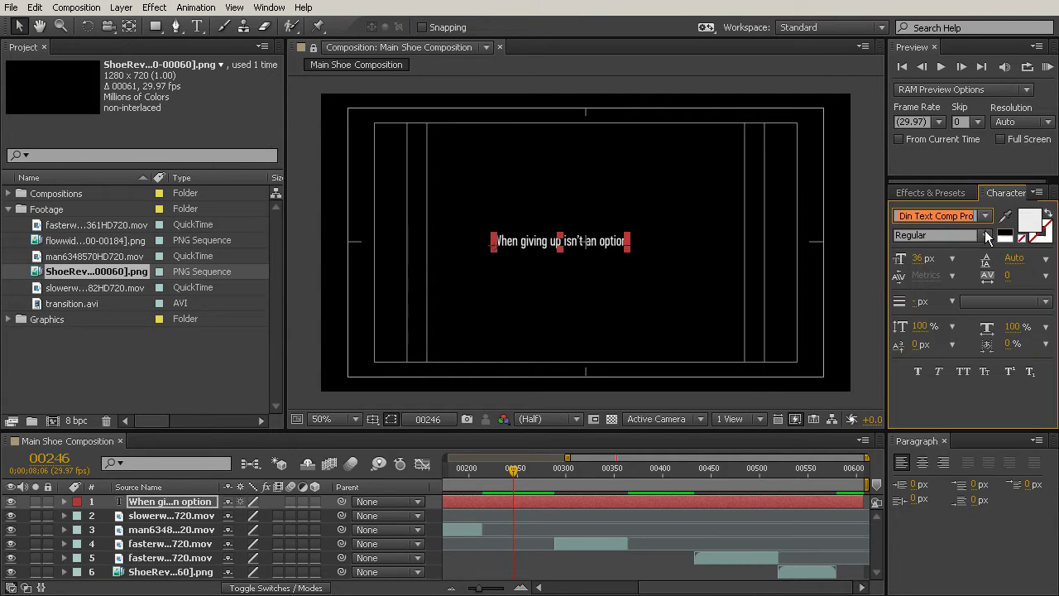
left_click(939, 237)
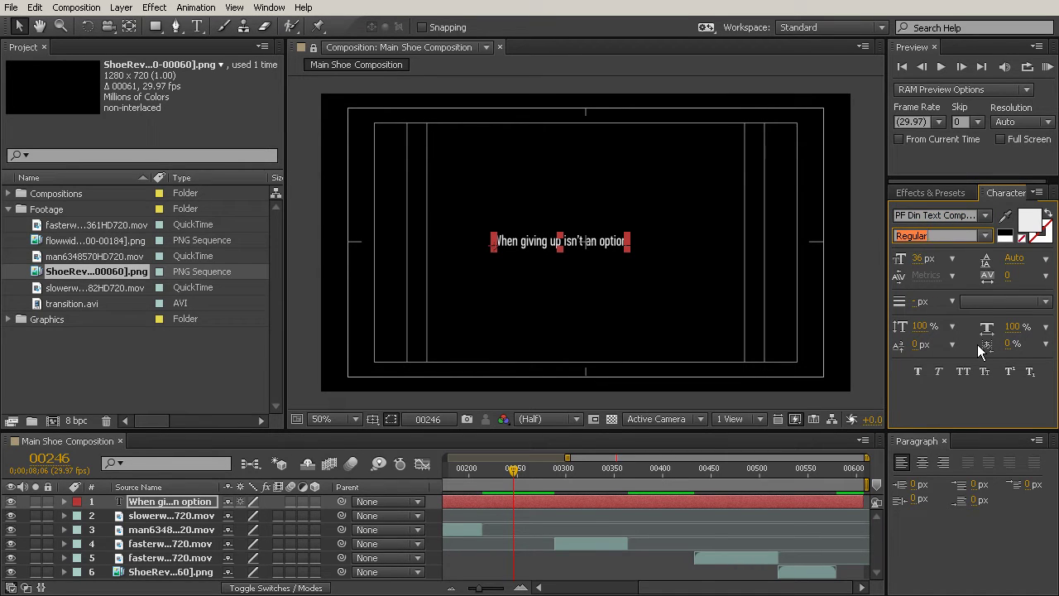
left_click(986, 233)
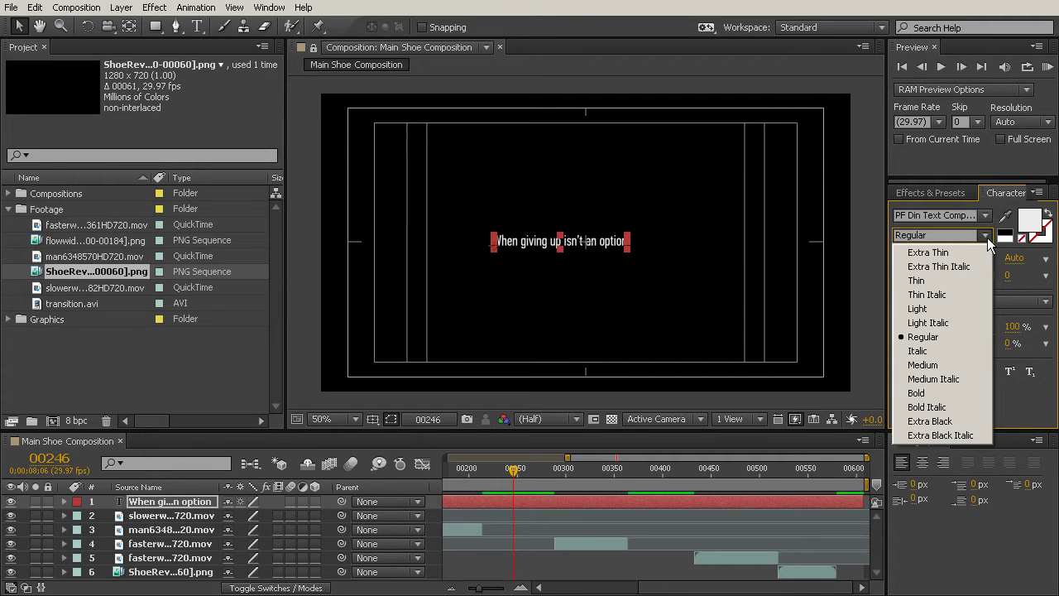
left_click(934, 379)
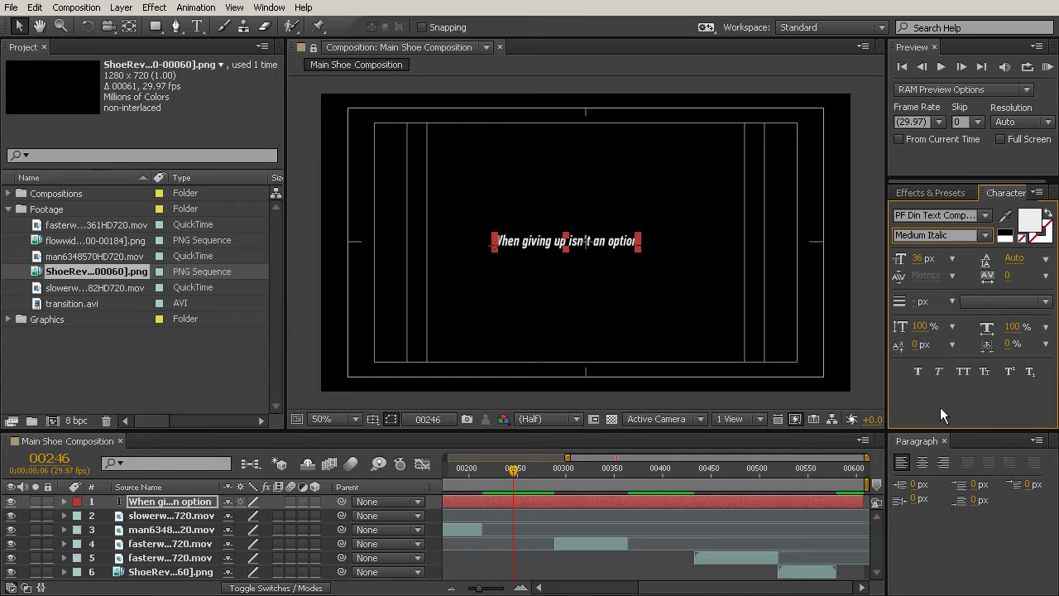
left_click(964, 372)
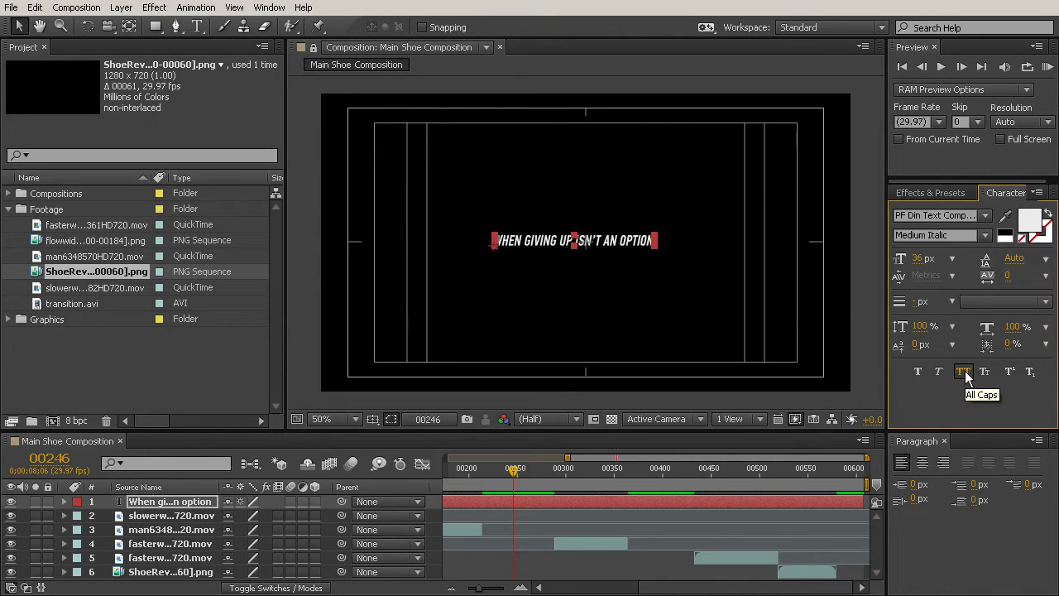
left_click(964, 372)
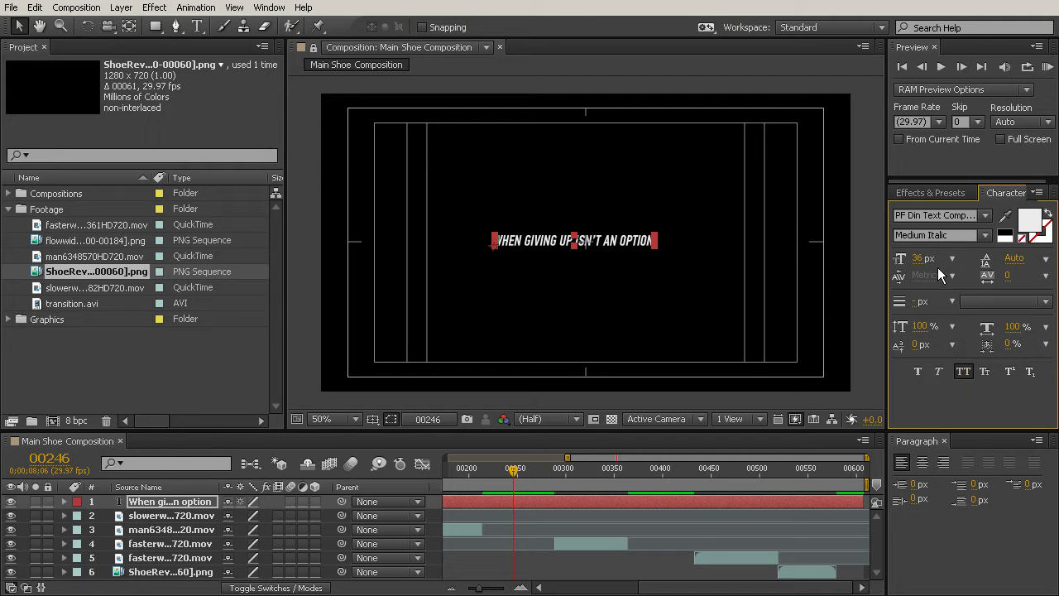
Raise the font size to 105 px and drag the caption within the safe guides
left_click_drag(921, 263, 989, 263)
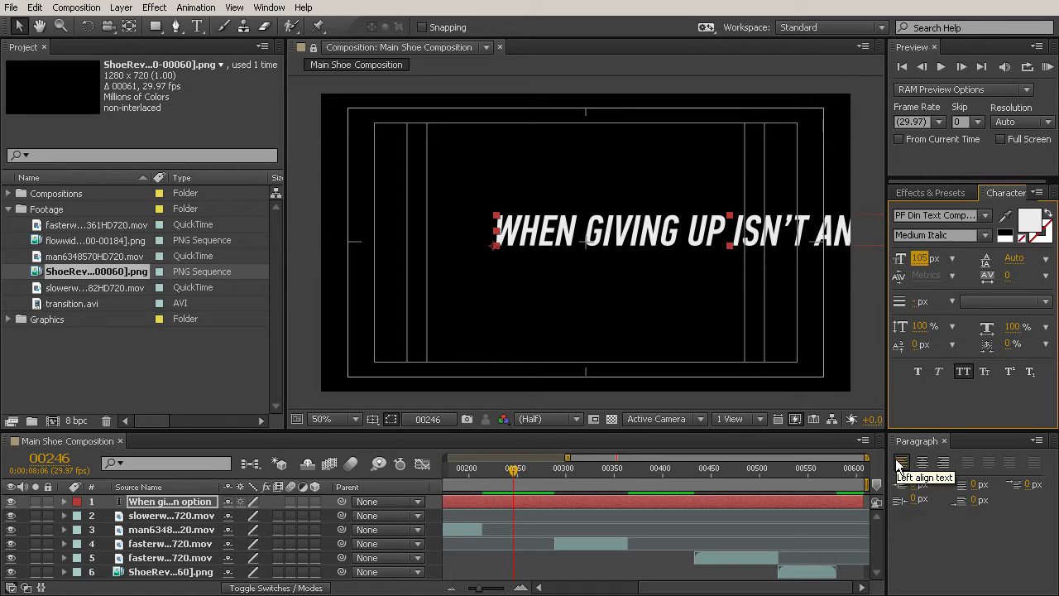
left_click_drag(673, 240, 461, 231)
left_click_drag(617, 230, 629, 211)
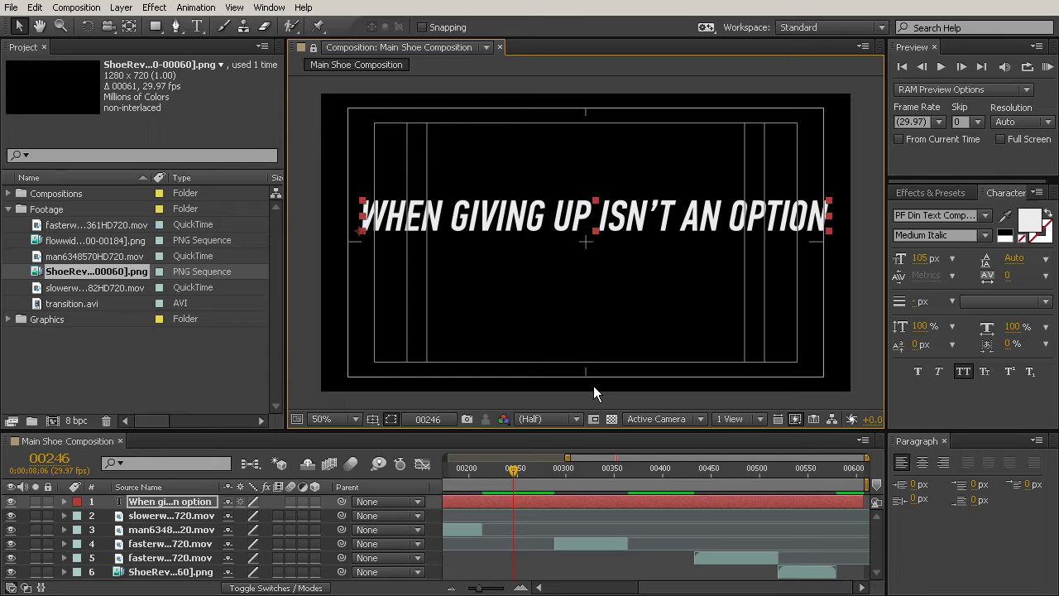
Replace the space before ISN'T with a line break, giving two caption lines
left_click(198, 29)
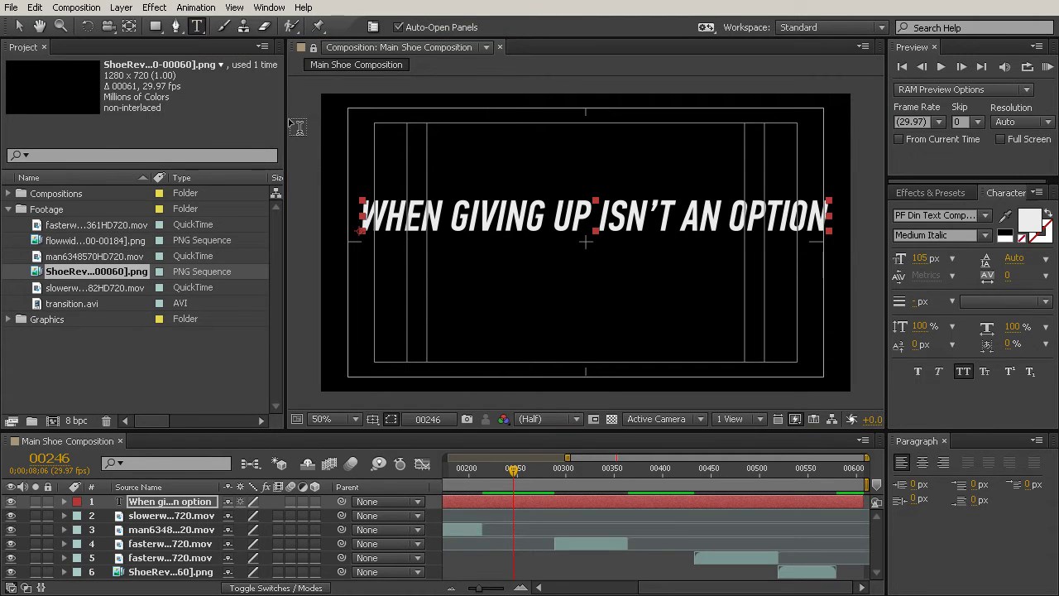
left_click(594, 215)
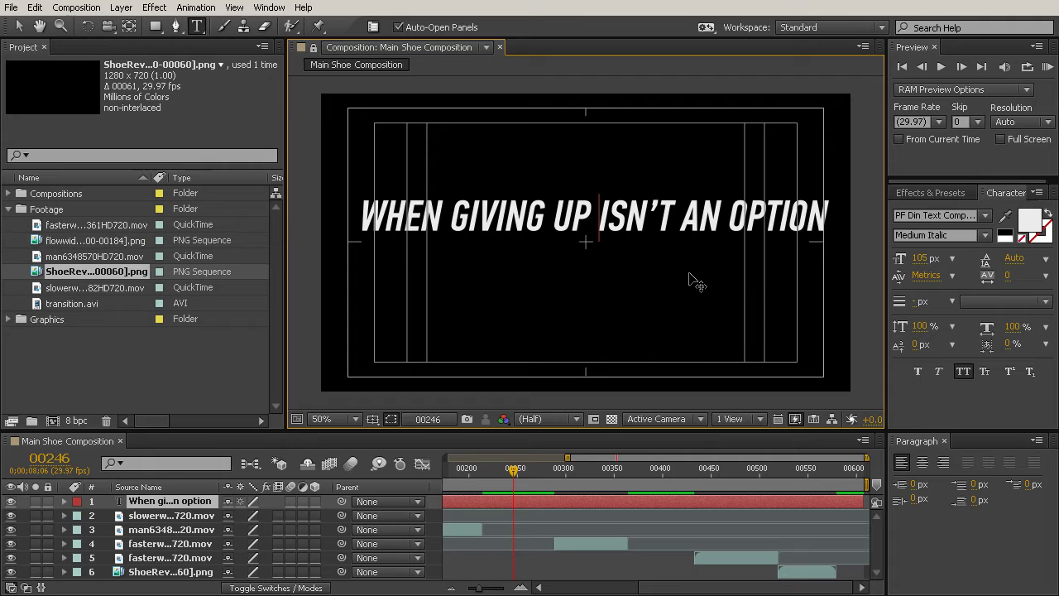
key("BackSpace")
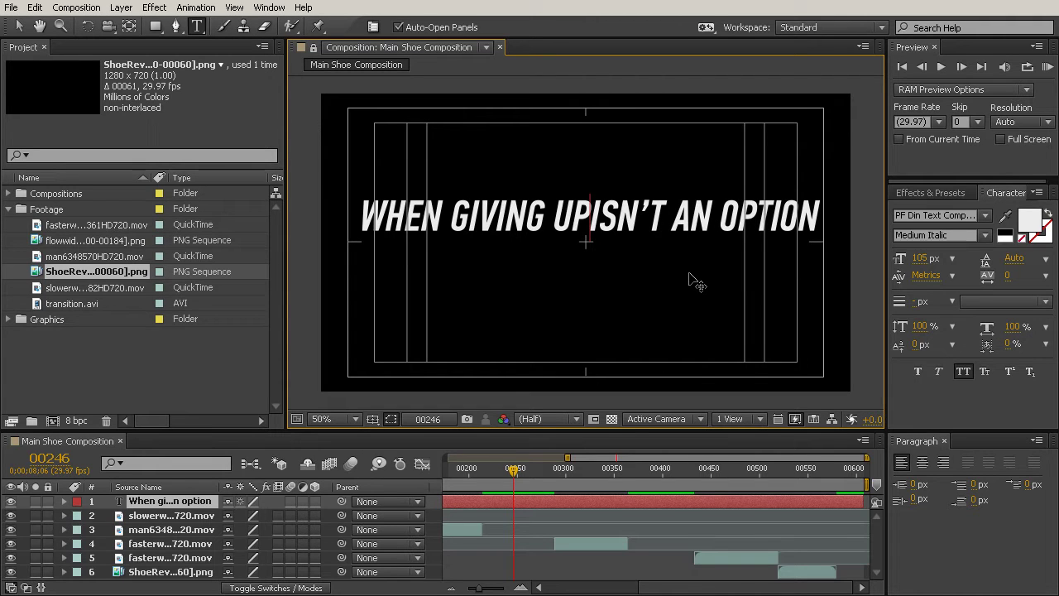
key("Return")
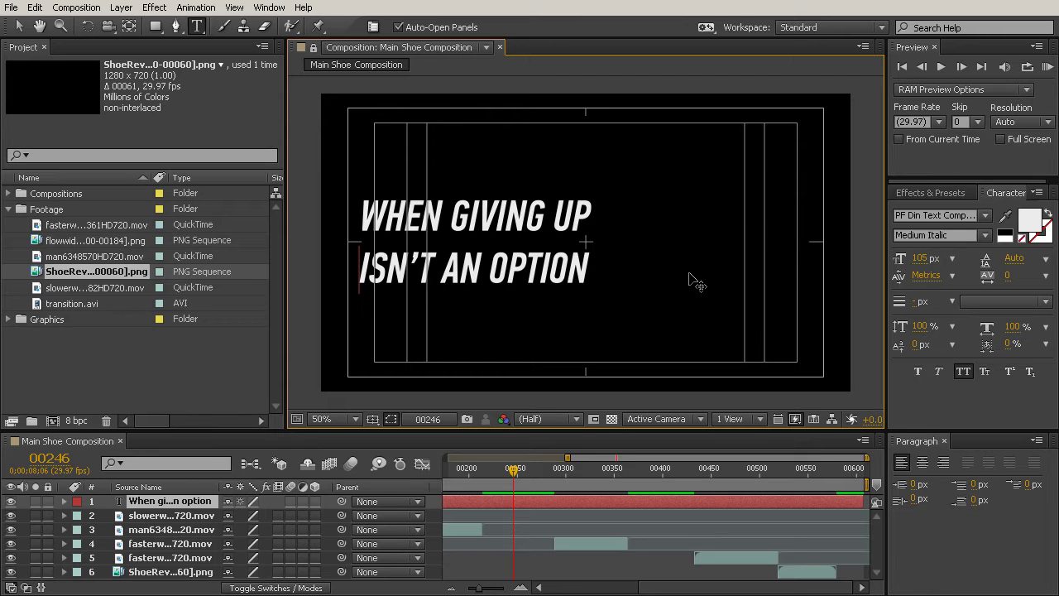
Drag the two-line caption to the centre of the composition
left_click(20, 31)
left_click_drag(554, 228, 662, 231)
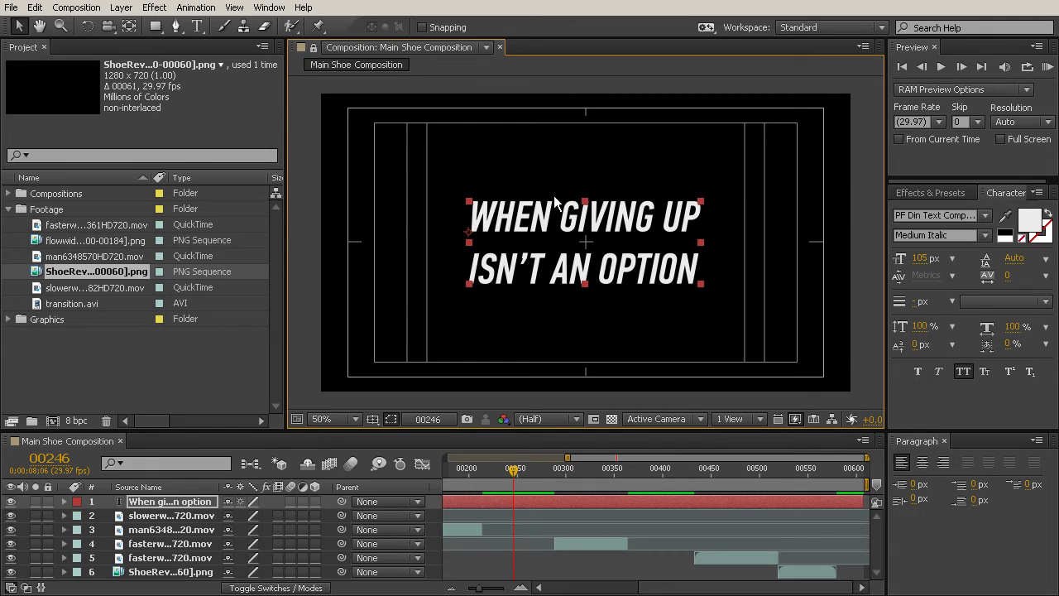
Lower the caption's leading, nudge it down and right a pixel, then deselect it
left_click_drag(1014, 258, 1058, 258)
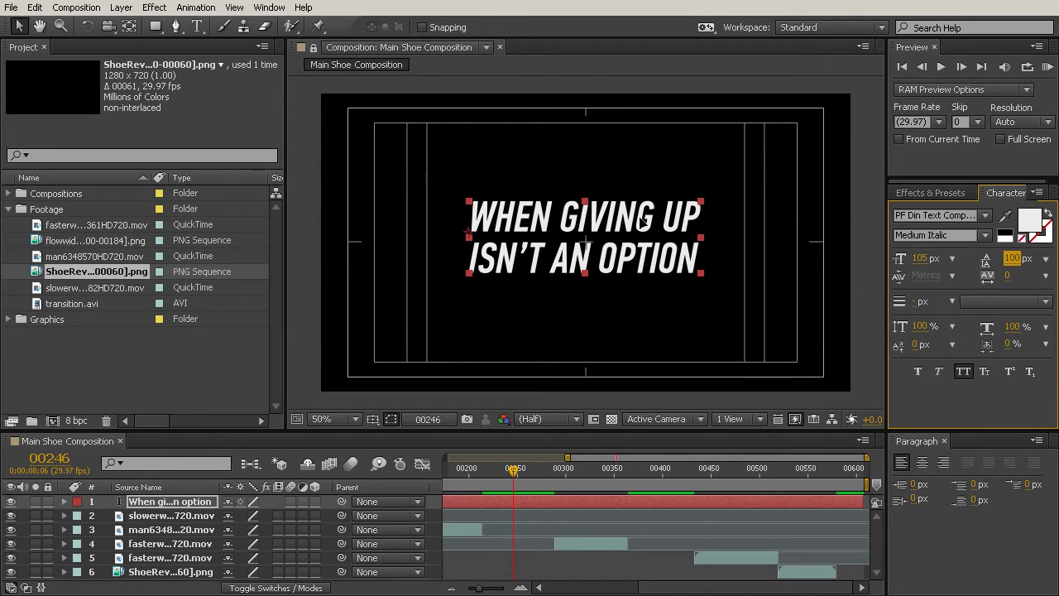
key("Down")
key("Down")
key("Down")
key("Down")
key("Down")
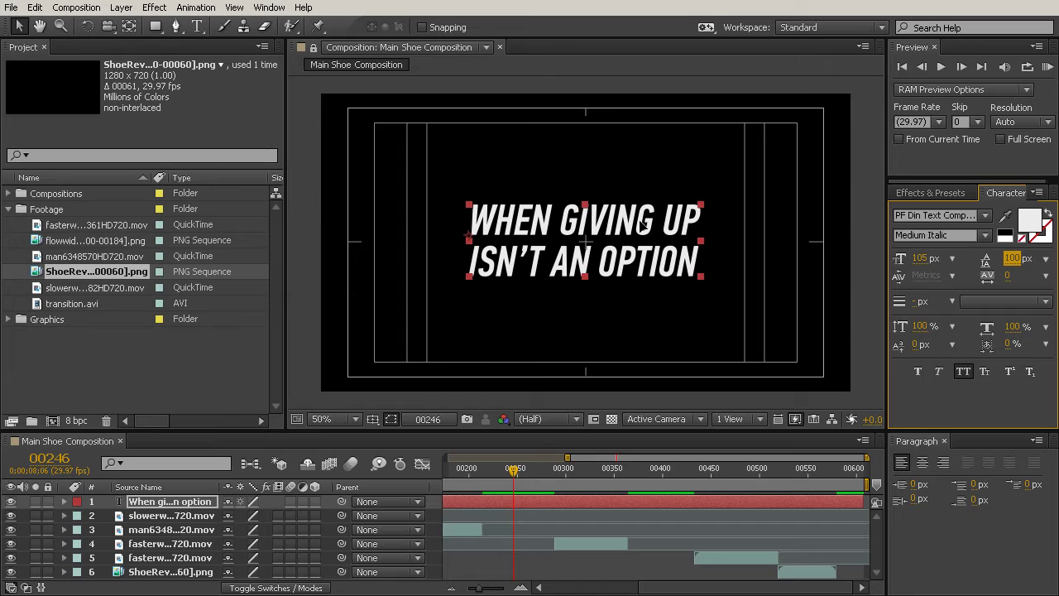
key("Down")
key("Right")
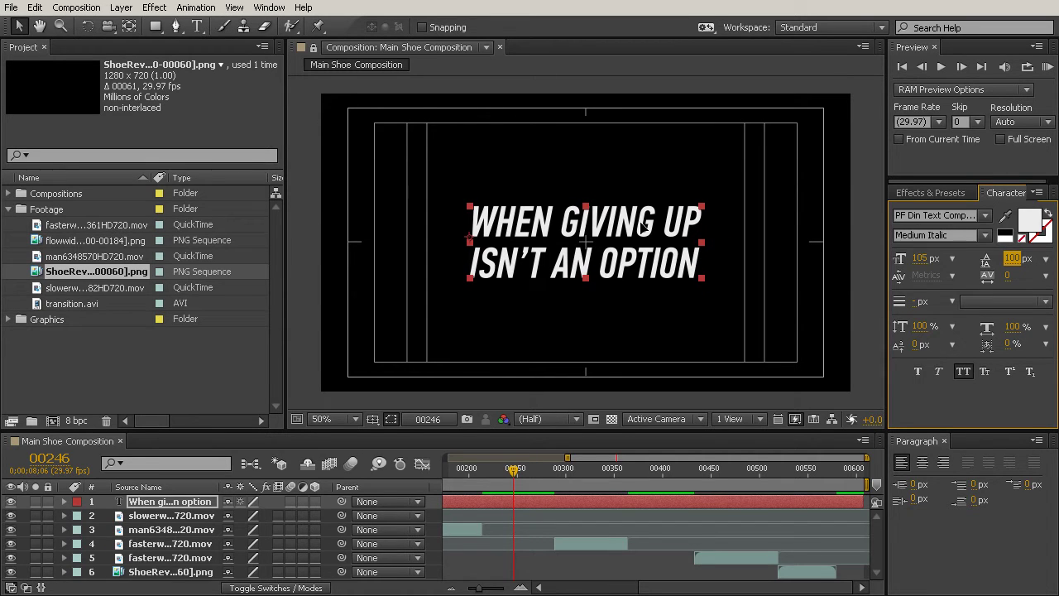
left_click(662, 323)
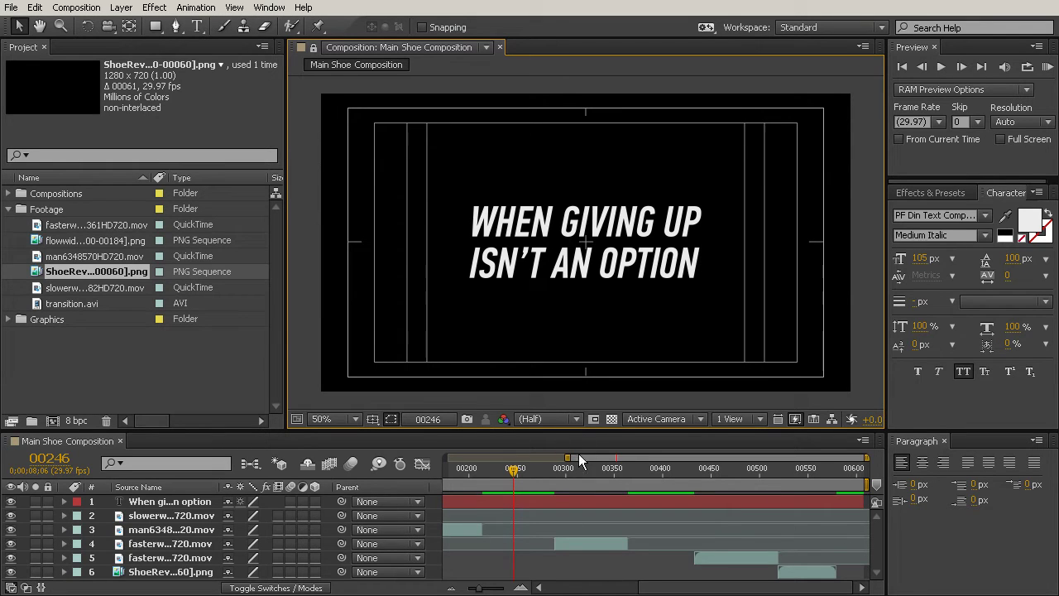
Check the opening face clip, then drag the caption layer beneath slowerw...720.mov
left_click_drag(568, 457, 445, 457)
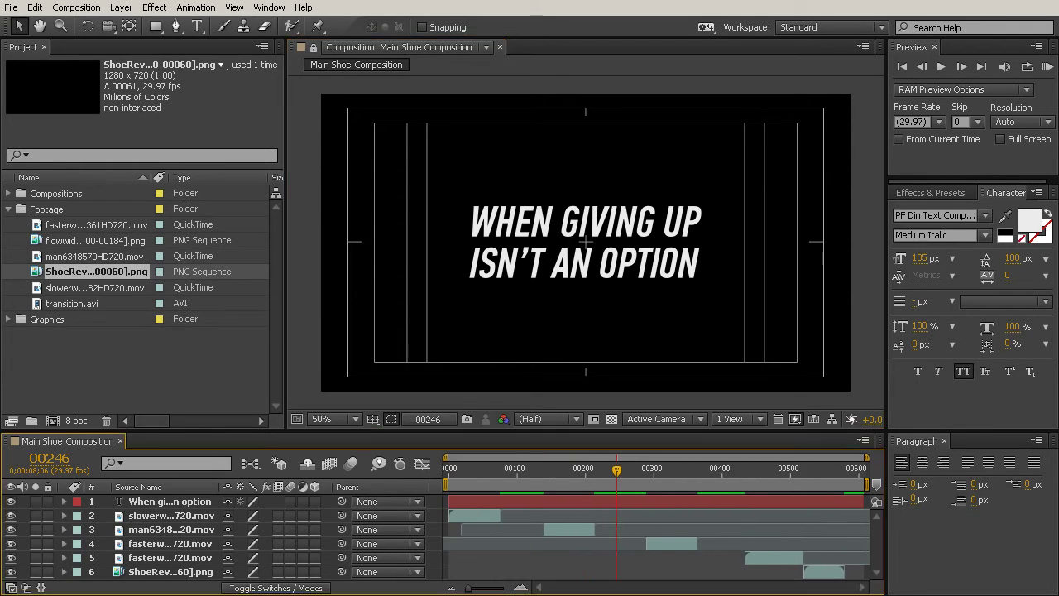
left_click(203, 503)
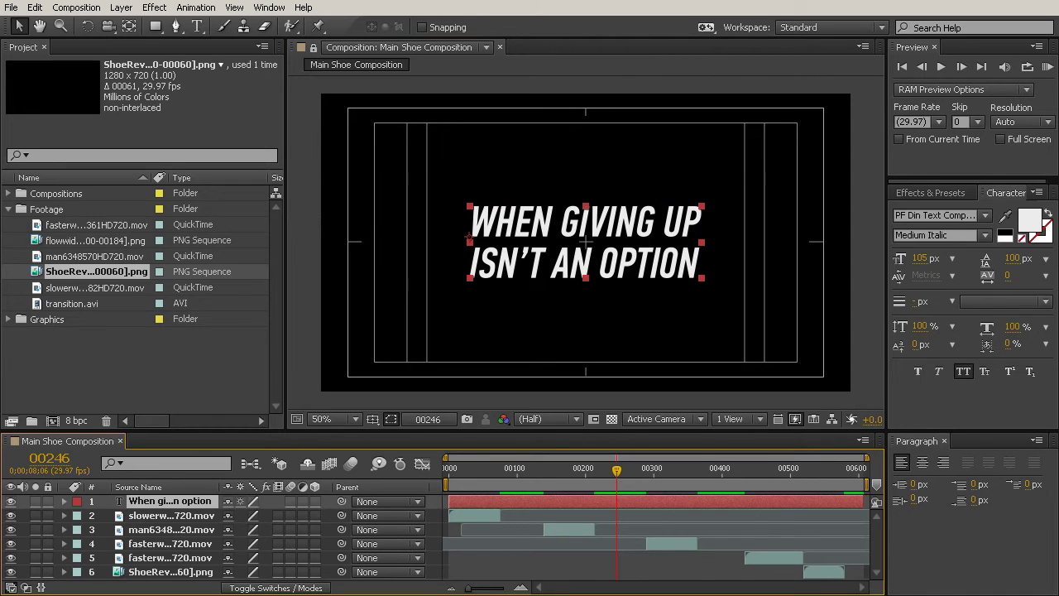
left_click(496, 469)
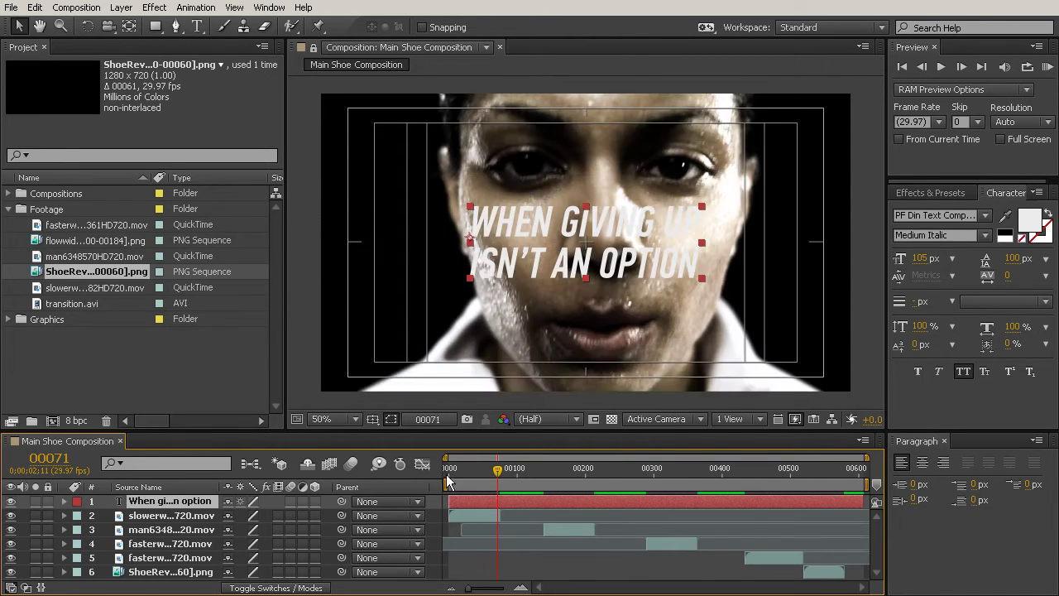
left_click_drag(454, 466, 489, 484)
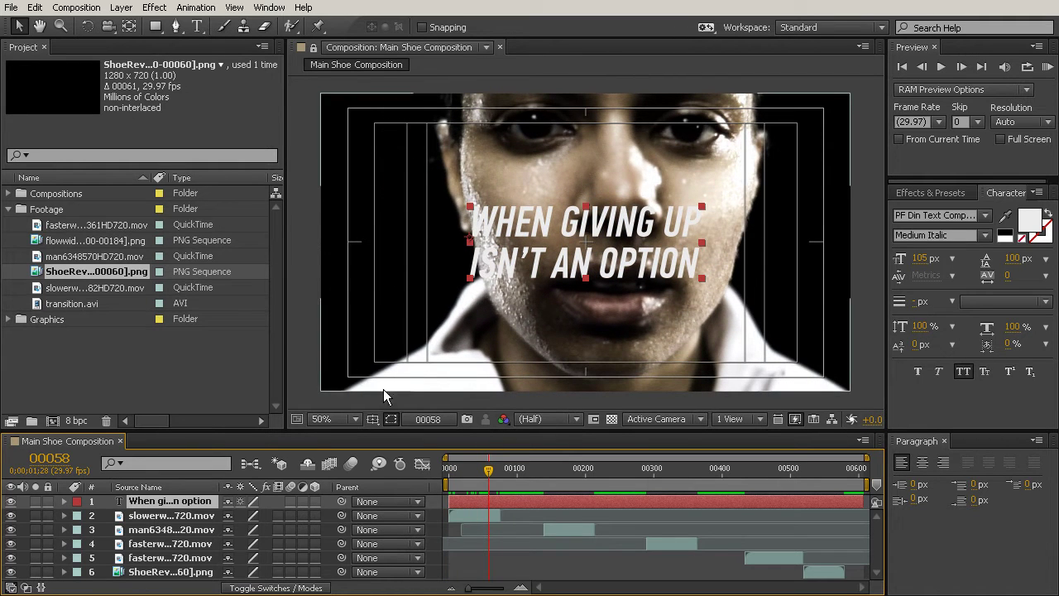
mouse_move(490, 476)
left_mouse_down()
mouse_move(571, 486)
mouse_move(601, 475)
mouse_move(878, 480)
mouse_move(505, 486)
left_mouse_up()
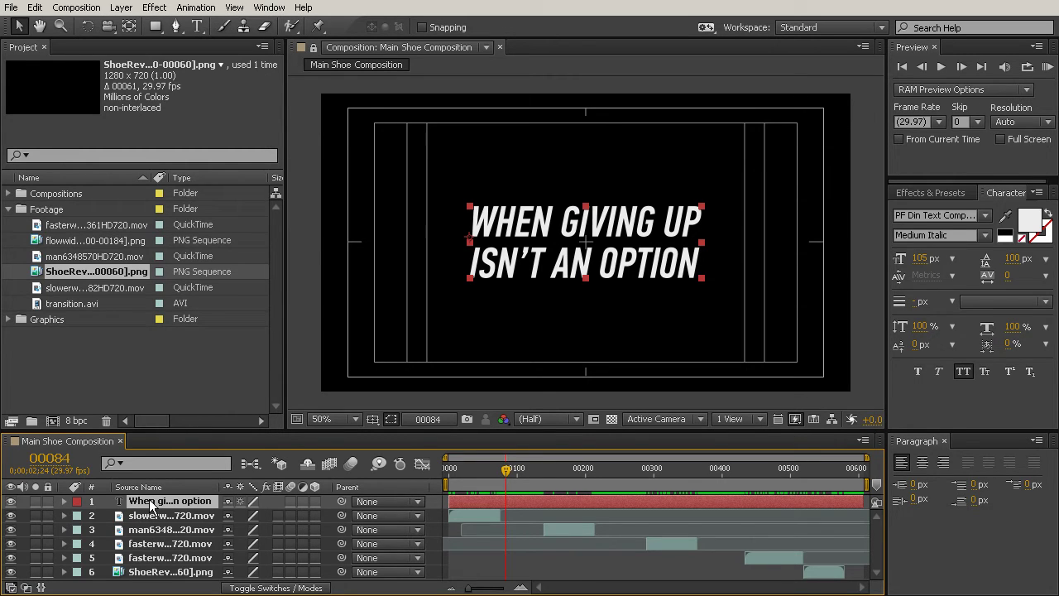
left_click_drag(150, 500, 154, 523)
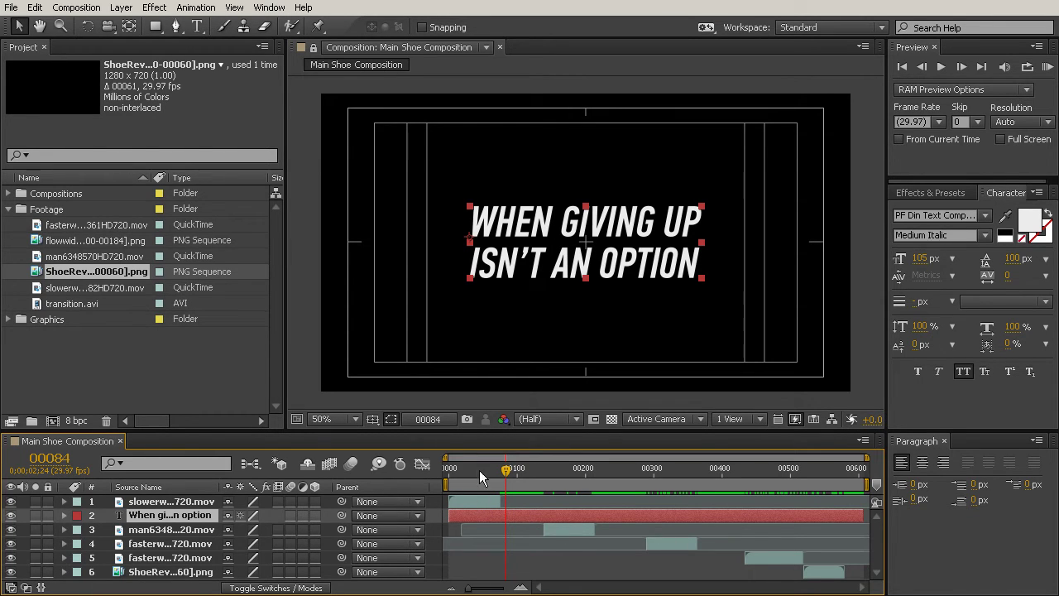
Trim the caption to start at the first clip's end and end at frame 00138
left_click_drag(509, 473, 501, 470)
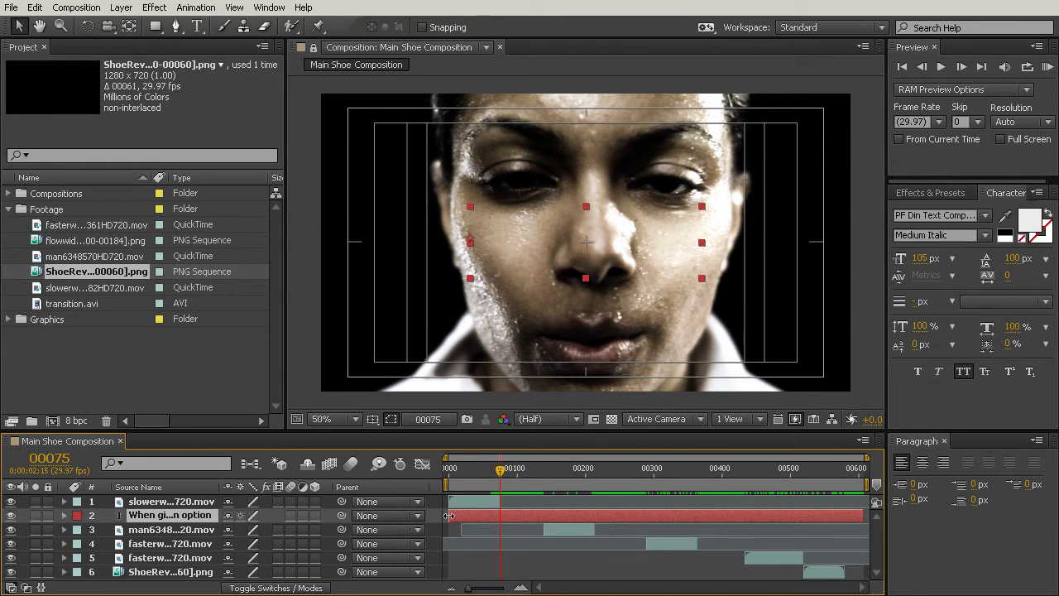
left_click_drag(450, 517, 497, 520)
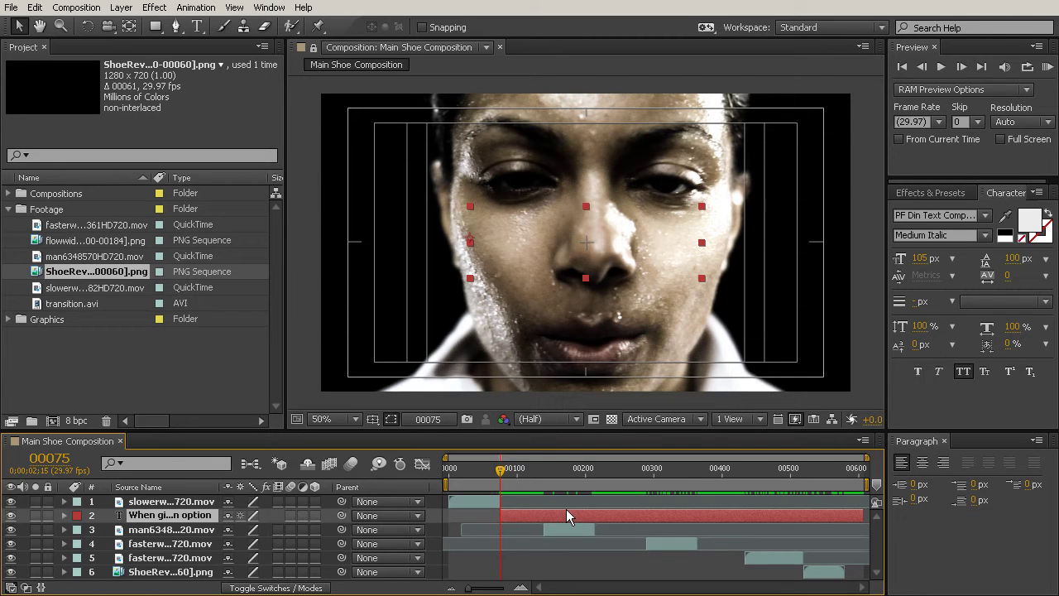
left_click_drag(542, 468, 546, 480)
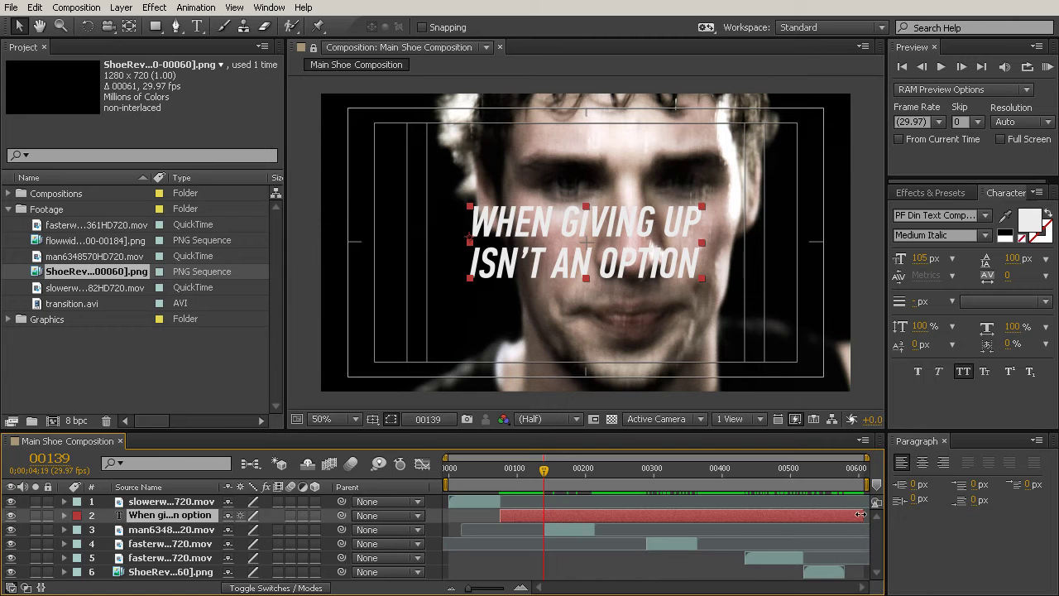
left_click_drag(864, 517, 544, 519)
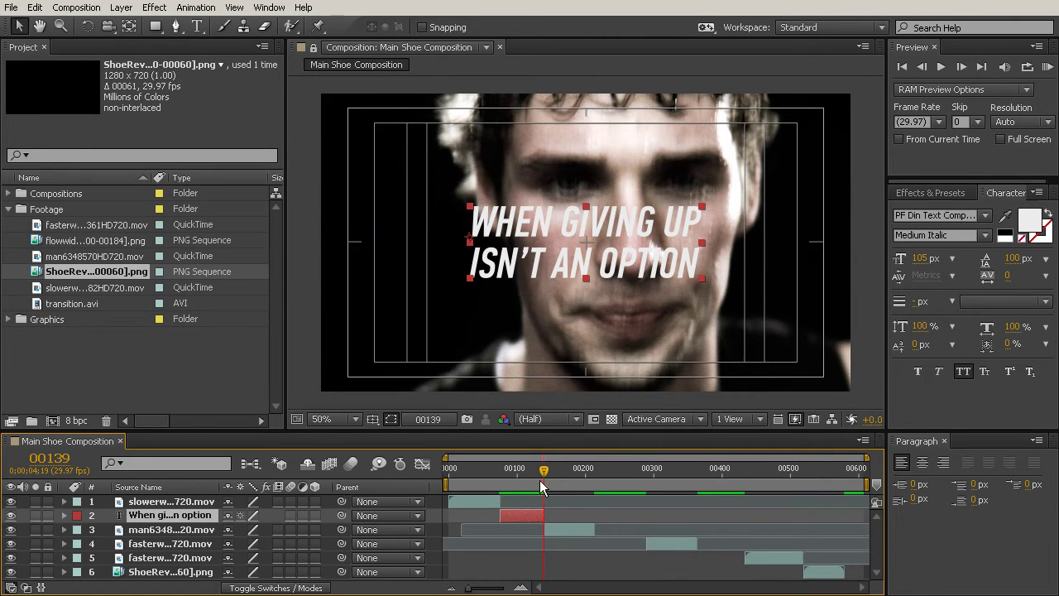
left_click_drag(536, 482, 545, 519)
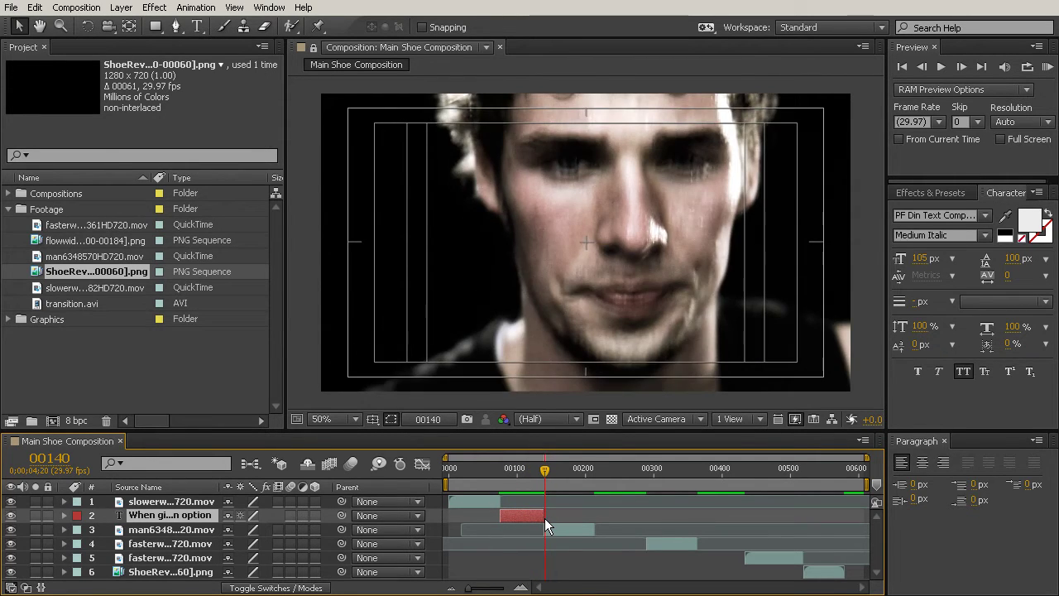
key("Page_Up")
key("Page_Down")
key("Page_Up")
key("Page_Up")
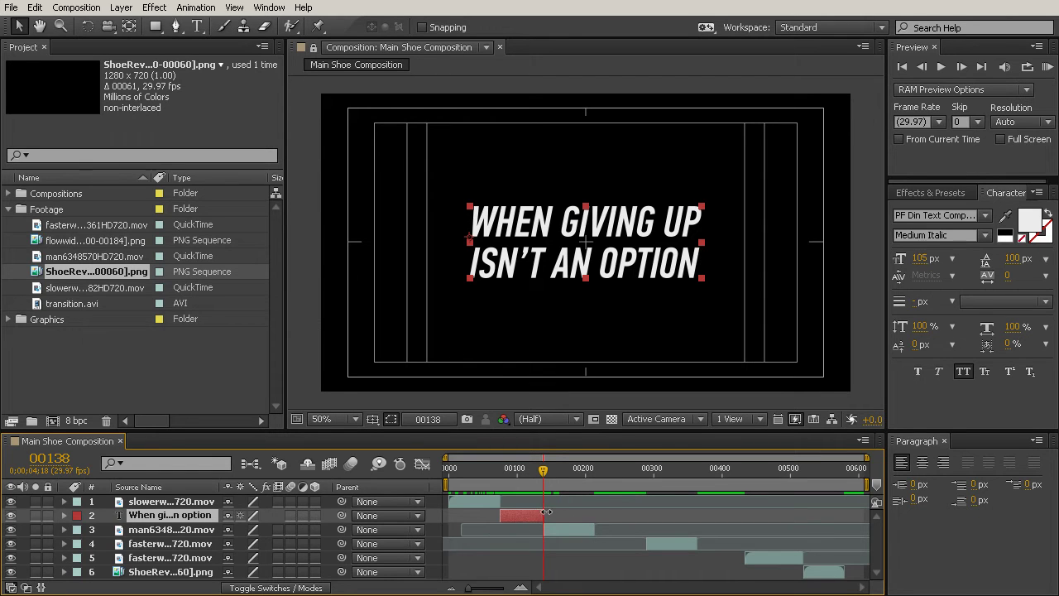
Zoom the timeline to frames 00133–00143 and compare frames 00138, 00139 and 00140 at the cut
left_click_drag(468, 589, 507, 590)
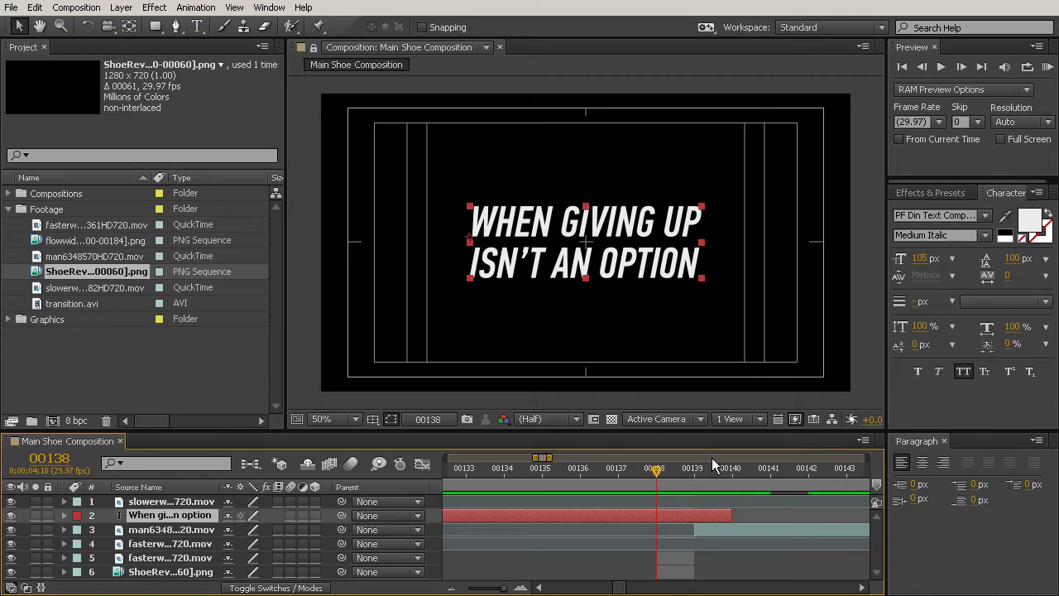
left_click(691, 469)
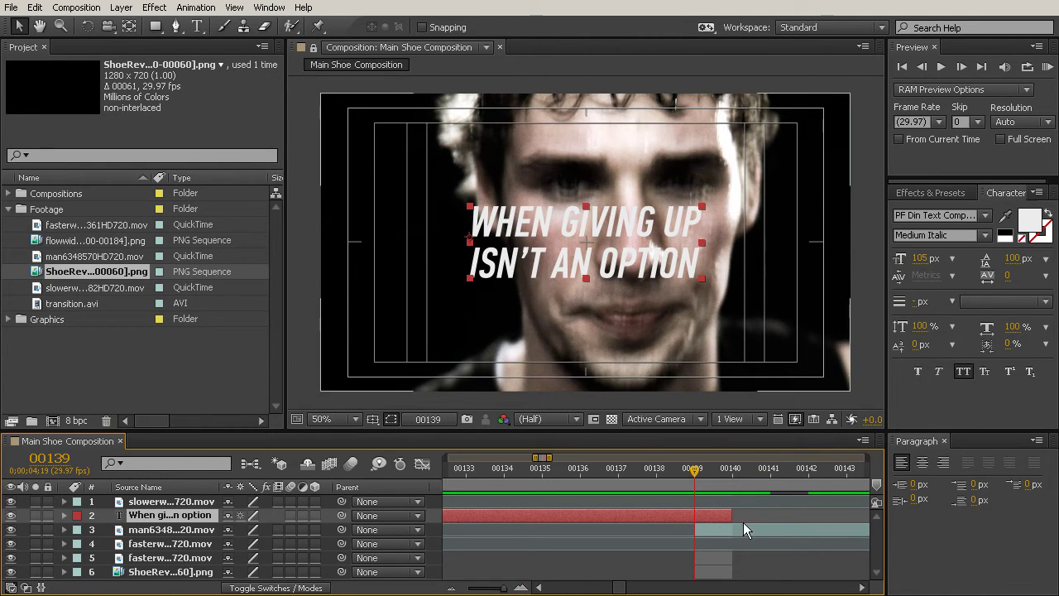
left_click(672, 483)
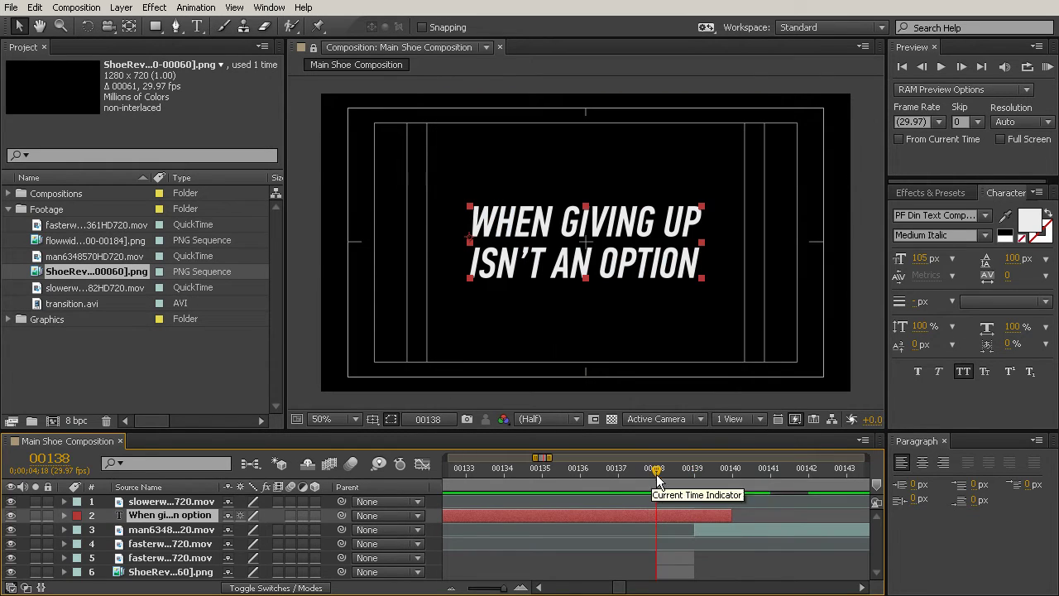
left_click(693, 473)
left_click(732, 473)
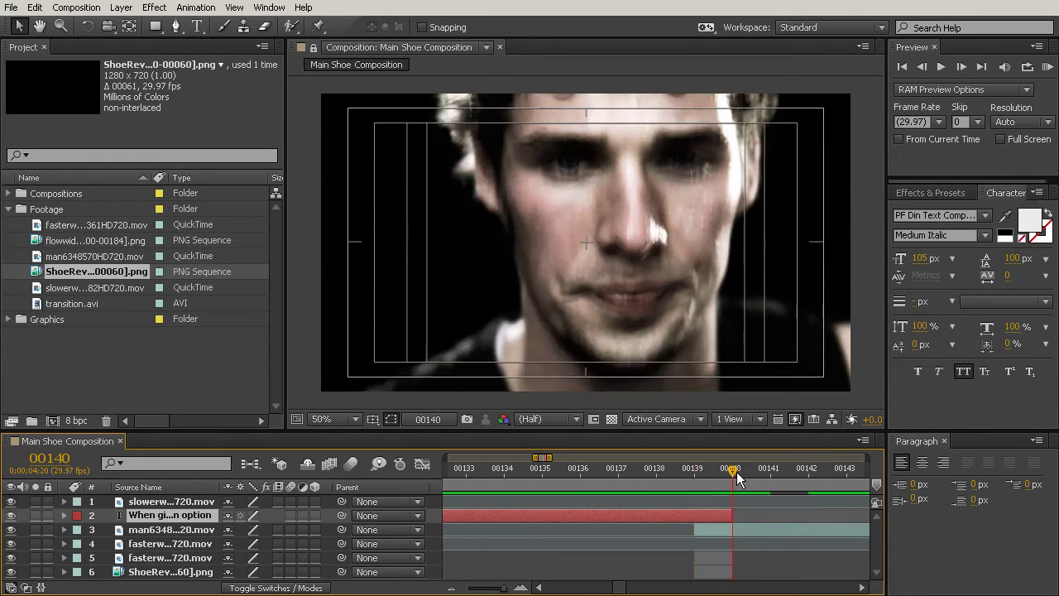
key("Page_Up")
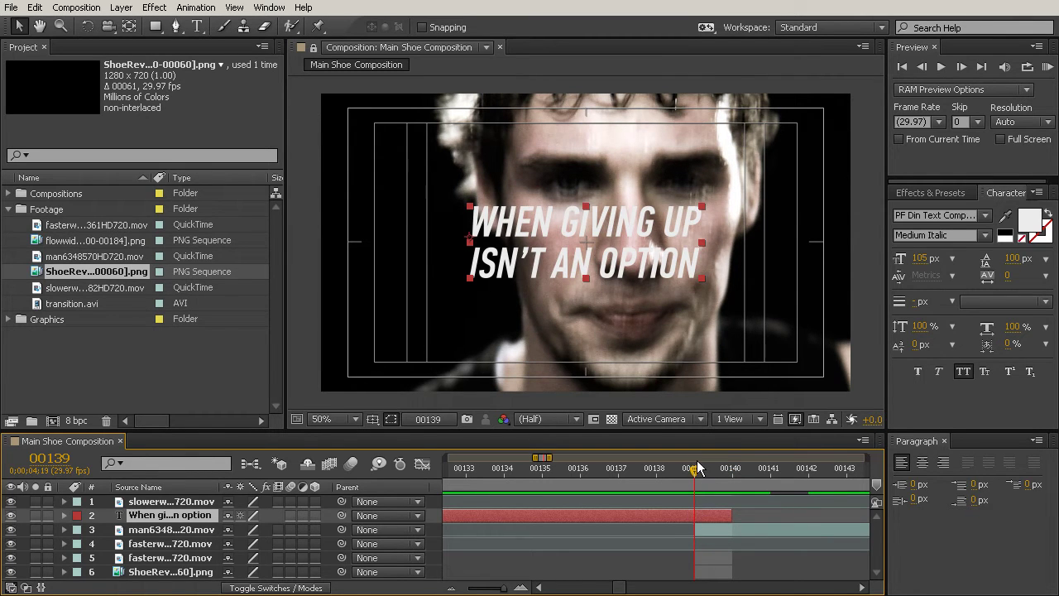
left_click(729, 473)
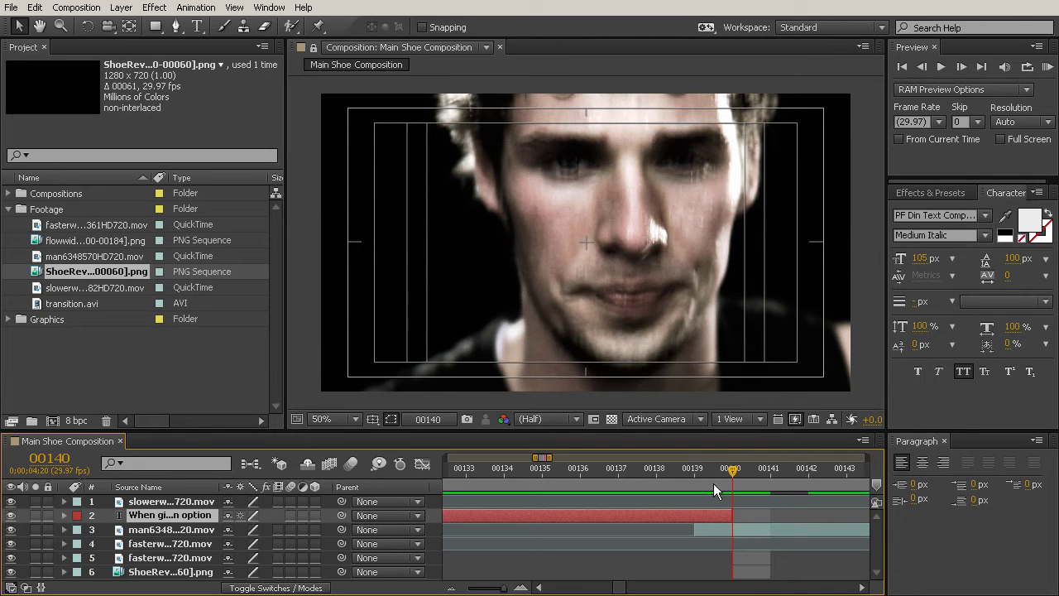
left_click(693, 469)
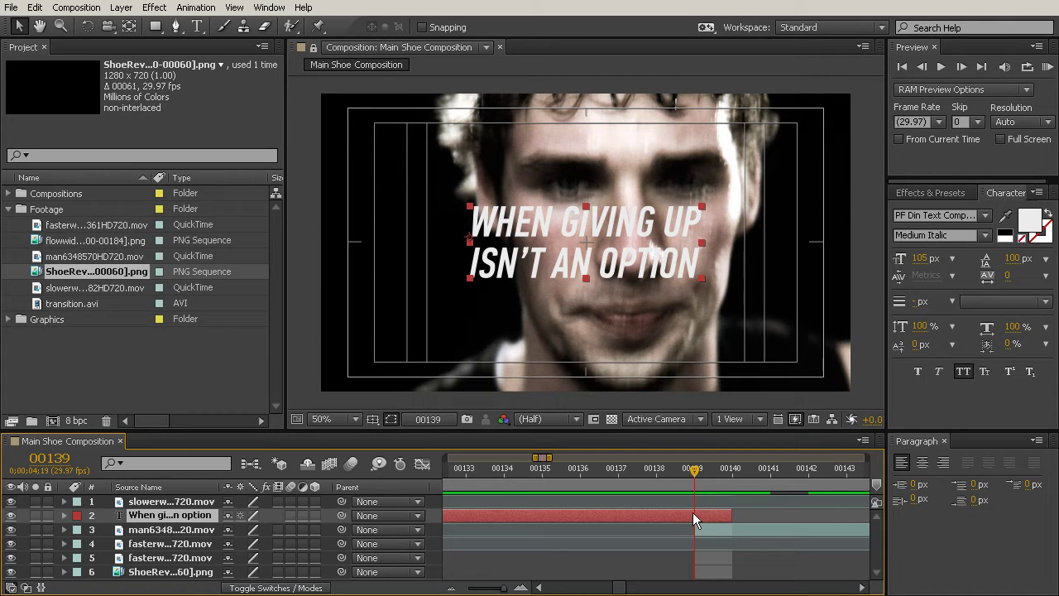
left_click(730, 472)
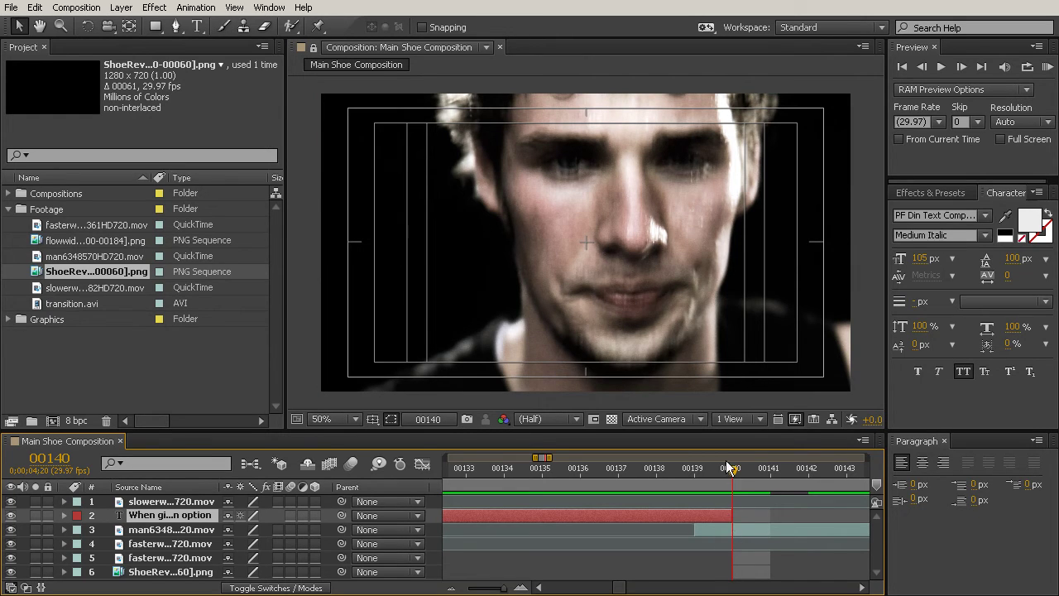
left_click(696, 467)
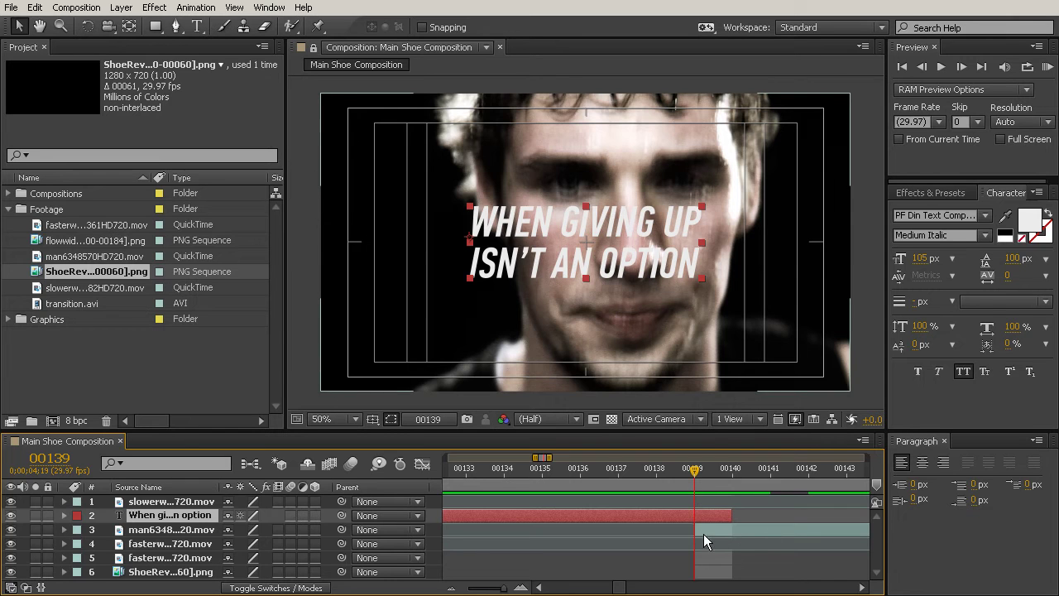
Pull the caption's out-point back so it ends before the face clip at frame 00139
left_click(709, 533)
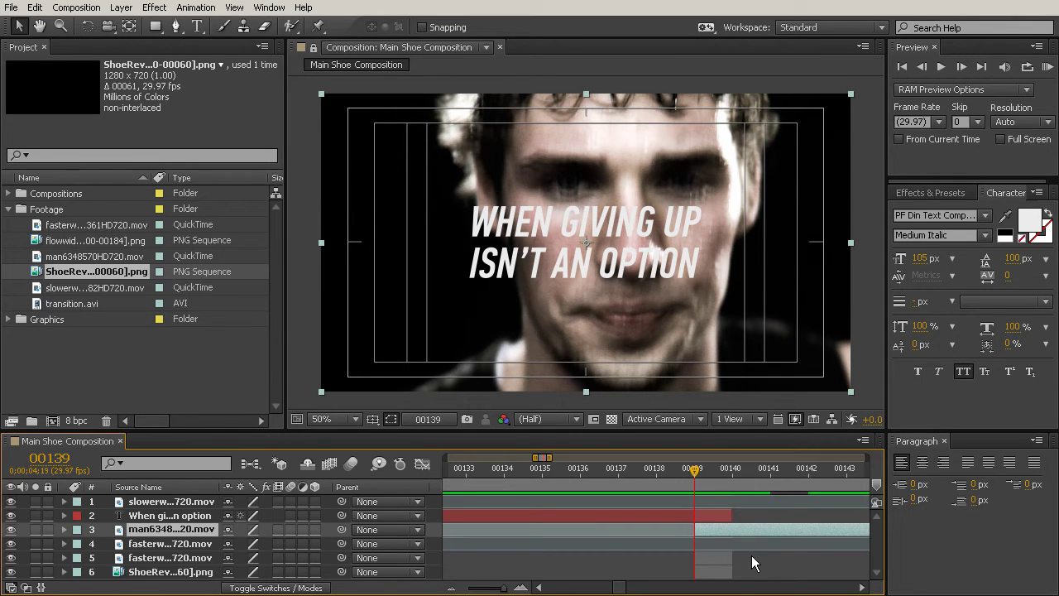
mouse_move(704, 481)
left_mouse_down()
mouse_move(740, 481)
mouse_move(699, 481)
left_mouse_up()
left_click_drag(731, 514, 702, 513)
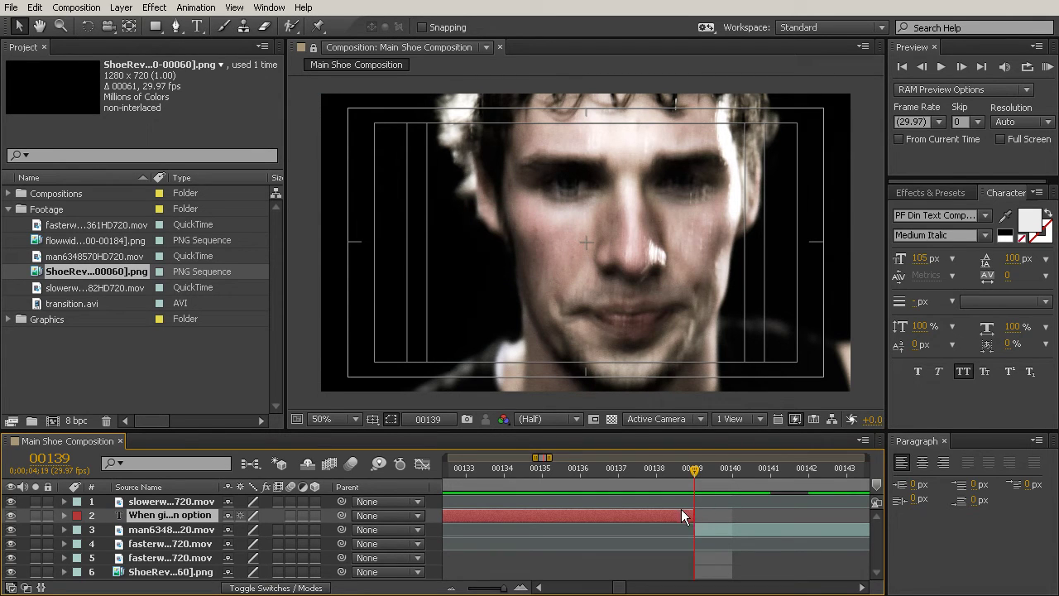
left_click_drag(682, 476, 623, 535)
Zoom the timeline out, play back the composition, and return to frame 00104
scroll(661, 225, "down", 3)
scroll(661, 224, "up", 3)
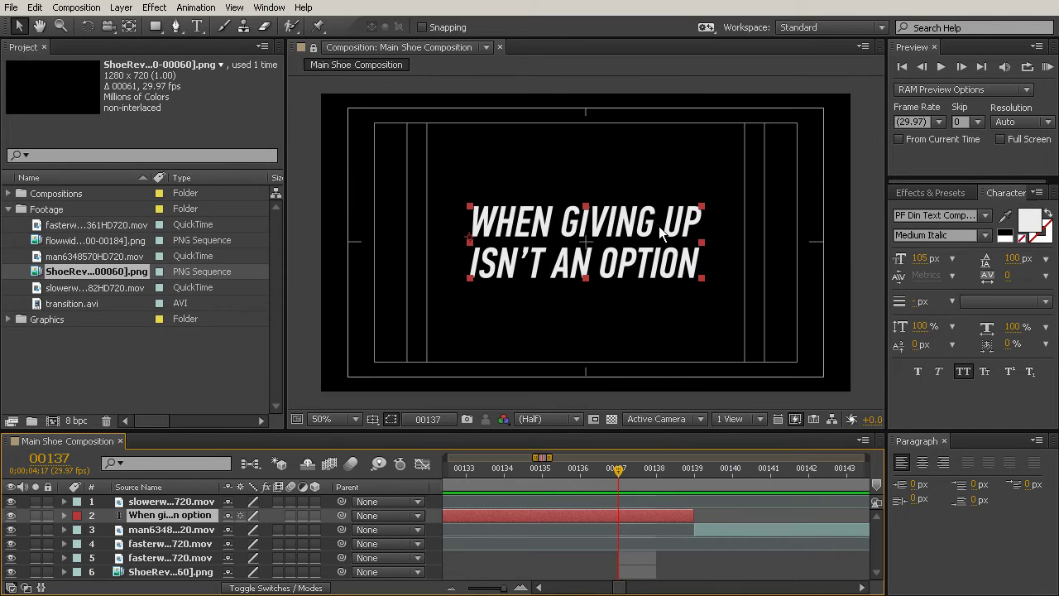
left_click_drag(503, 589, 462, 592)
left_click_drag(529, 474, 599, 518)
key("space")
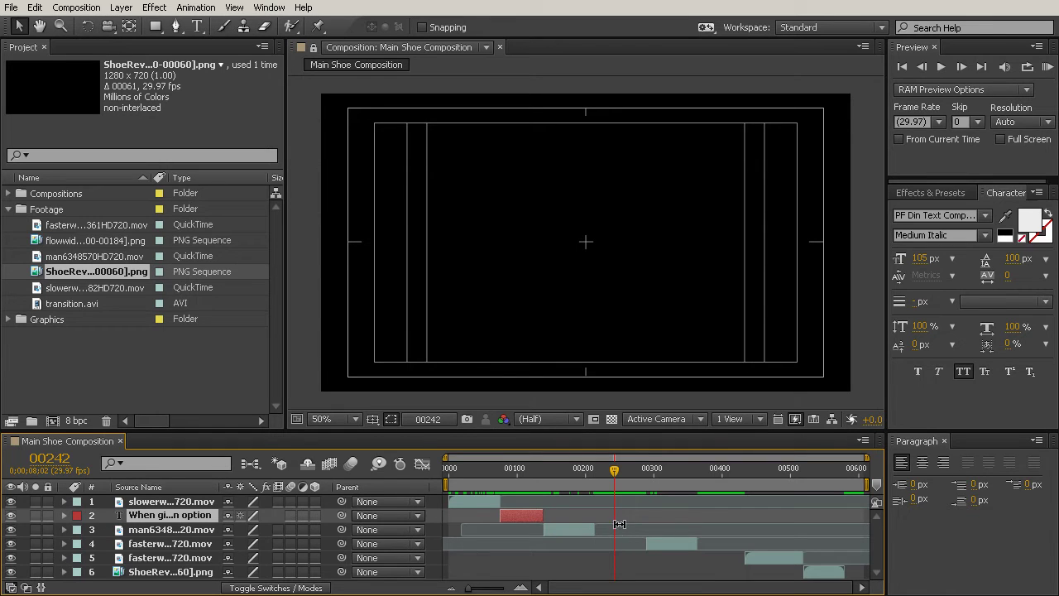
left_click(520, 468)
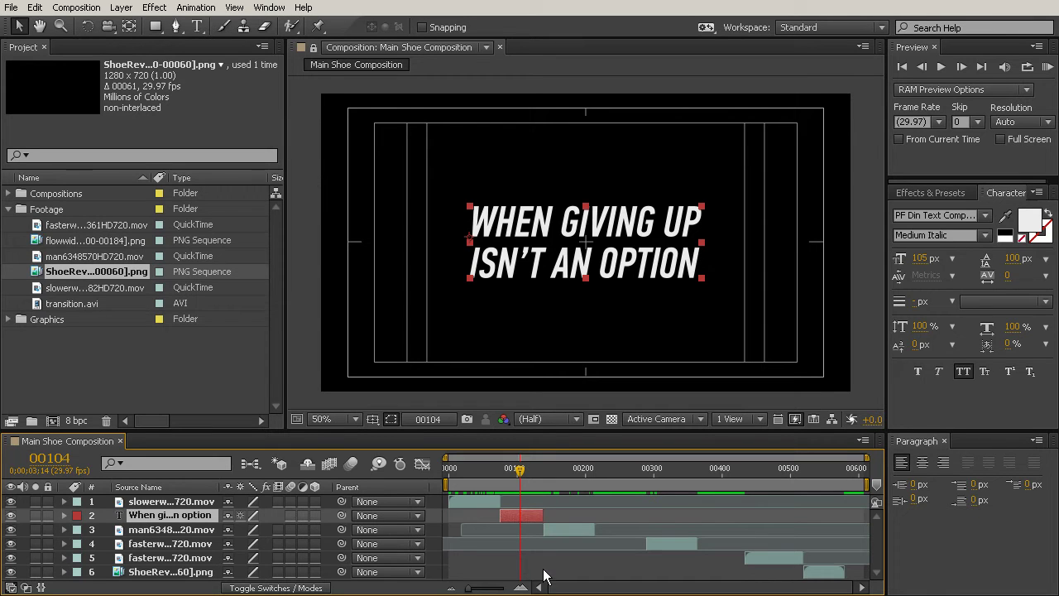
Duplicate the caption, move the copy below the man's clip layer, and slide it later
key("ctrl+d")
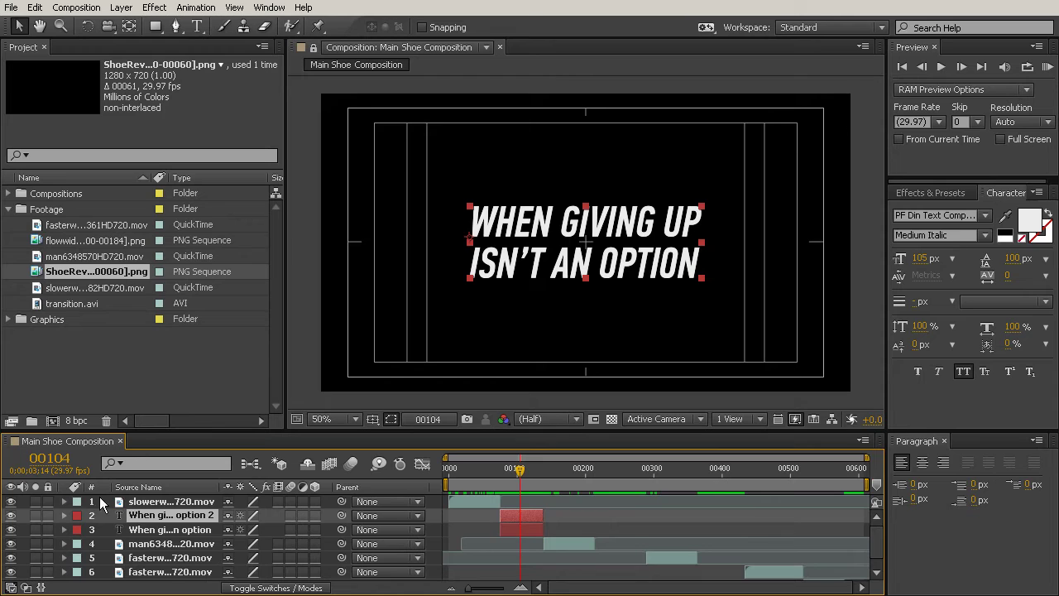
left_click_drag(157, 519, 151, 554)
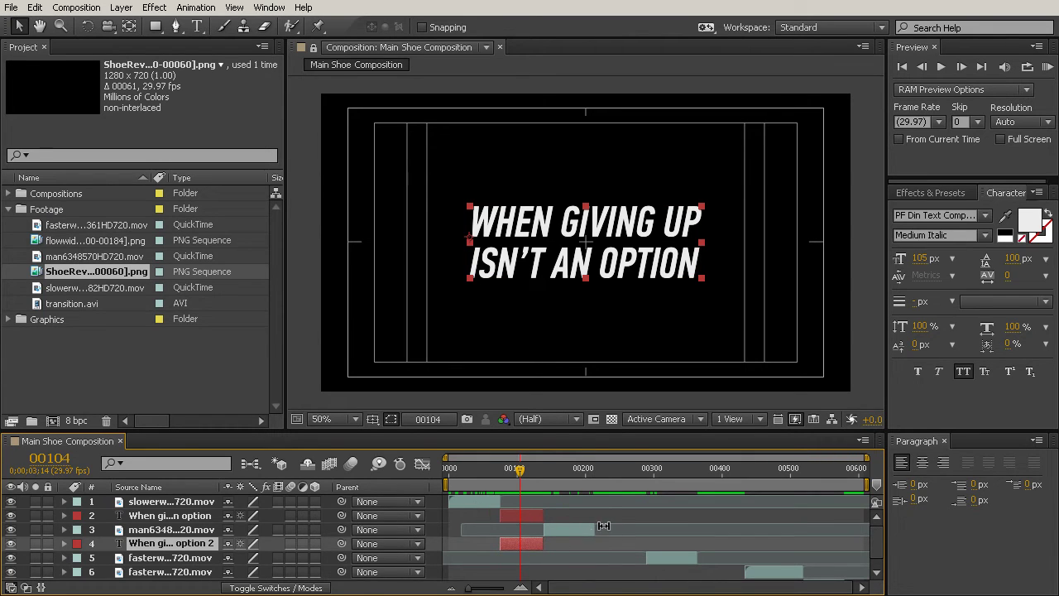
left_click_drag(517, 544, 595, 549)
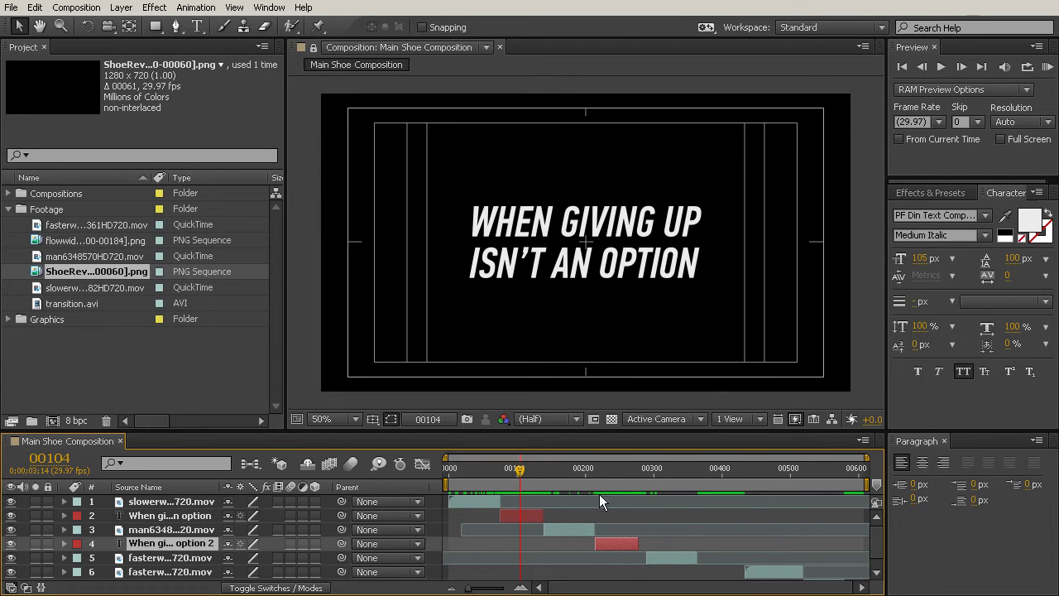
Shift the caption copy so it starts right after the face clip at frame 00214
left_click_drag(580, 475, 521, 489)
mouse_move(590, 542)
left_mouse_down()
mouse_move(608, 541)
mouse_move(596, 541)
left_mouse_up()
left_click_drag(595, 466, 596, 474)
mouse_move(487, 588)
left_mouse_down()
mouse_move(502, 591)
mouse_move(484, 590)
left_mouse_up()
left_click(635, 472)
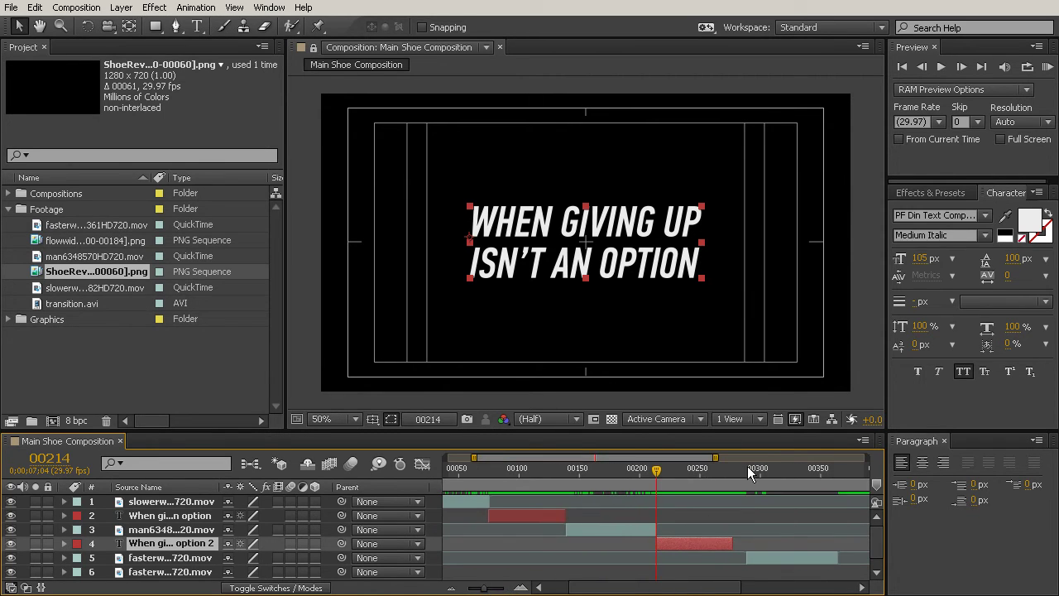
Extend the caption copy's out-point to frame 00289, then zoom out and review from frame 00145
mouse_move(746, 468)
left_mouse_down()
mouse_move(745, 479)
mouse_move(727, 478)
mouse_move(746, 483)
left_mouse_up()
left_click_drag(733, 544, 746, 544)
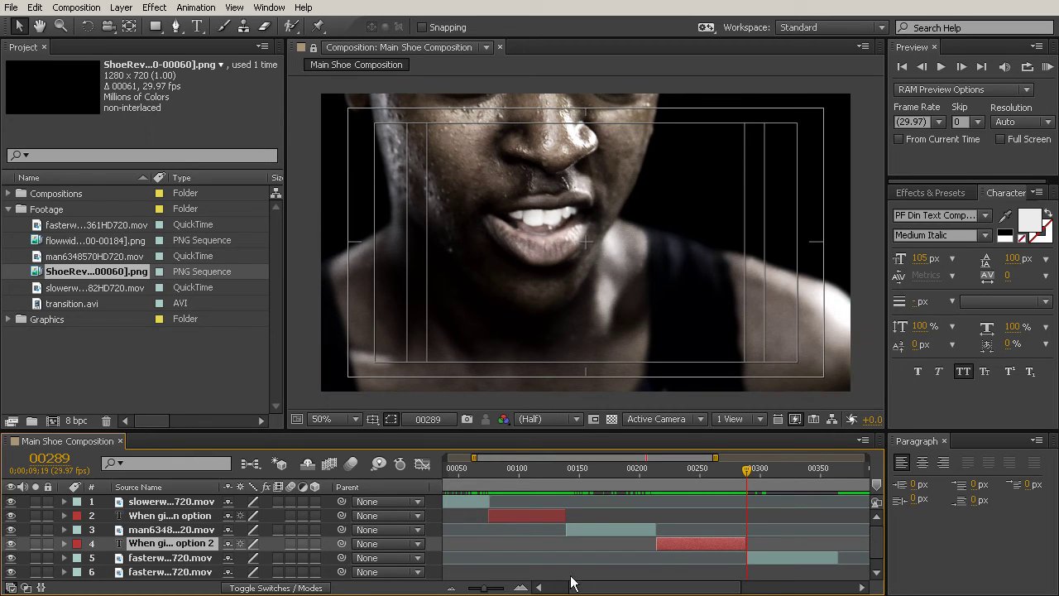
left_click_drag(487, 588, 506, 590)
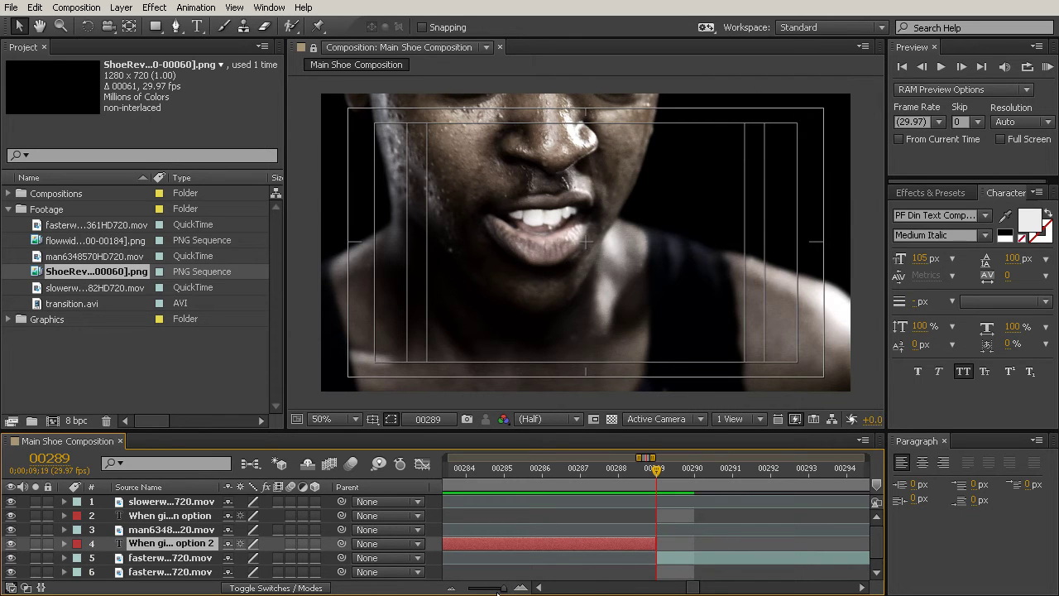
left_click_drag(502, 589, 475, 590)
left_click(552, 471)
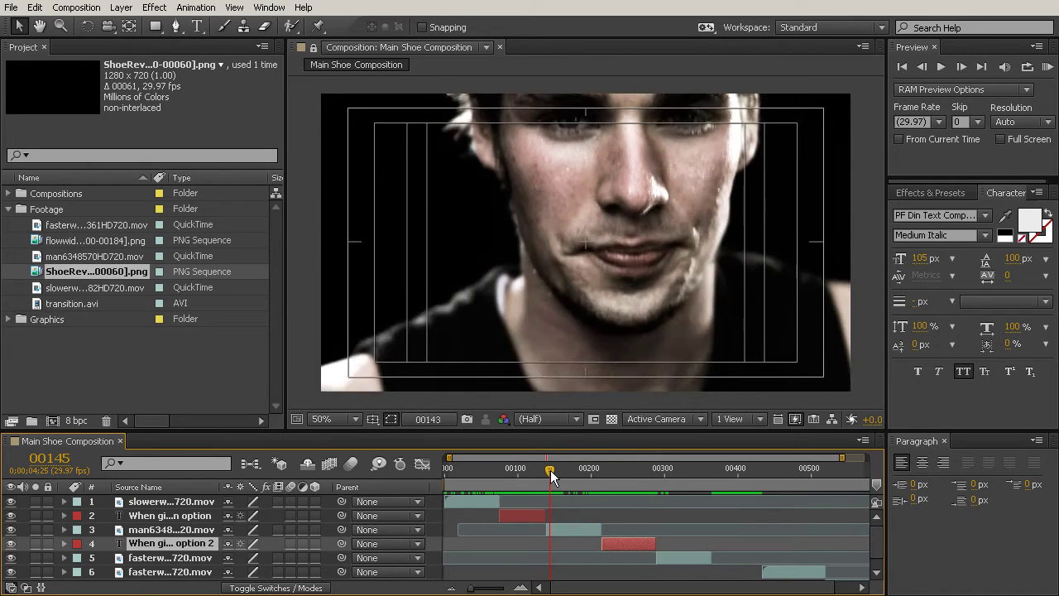
left_click_drag(550, 470, 627, 531)
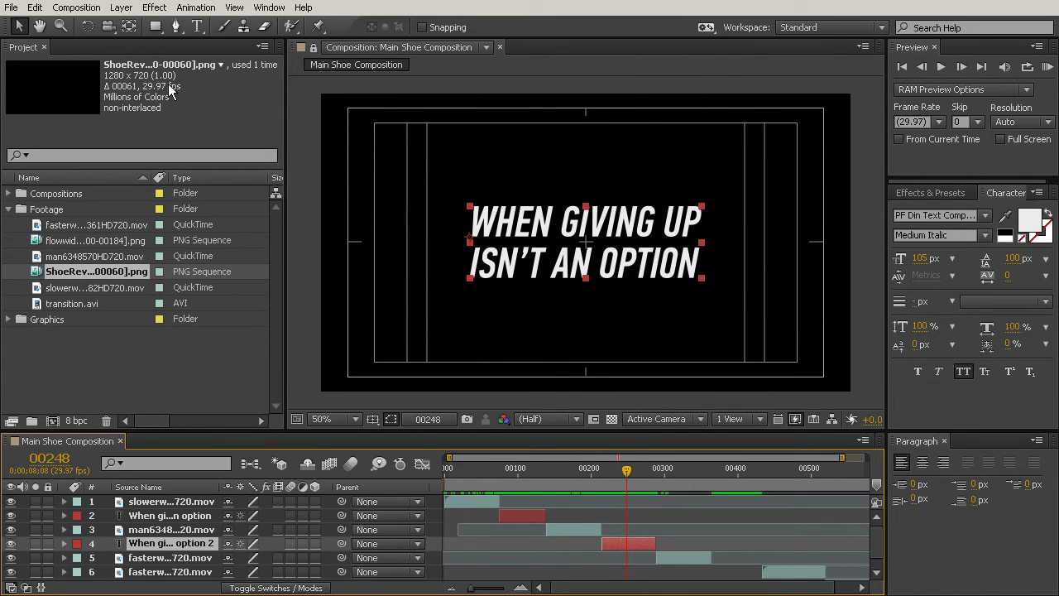
Retype the caption copy as 'WHEN ONLY YOUR' and 'BEST WILL DO' on two lines
left_click(197, 29)
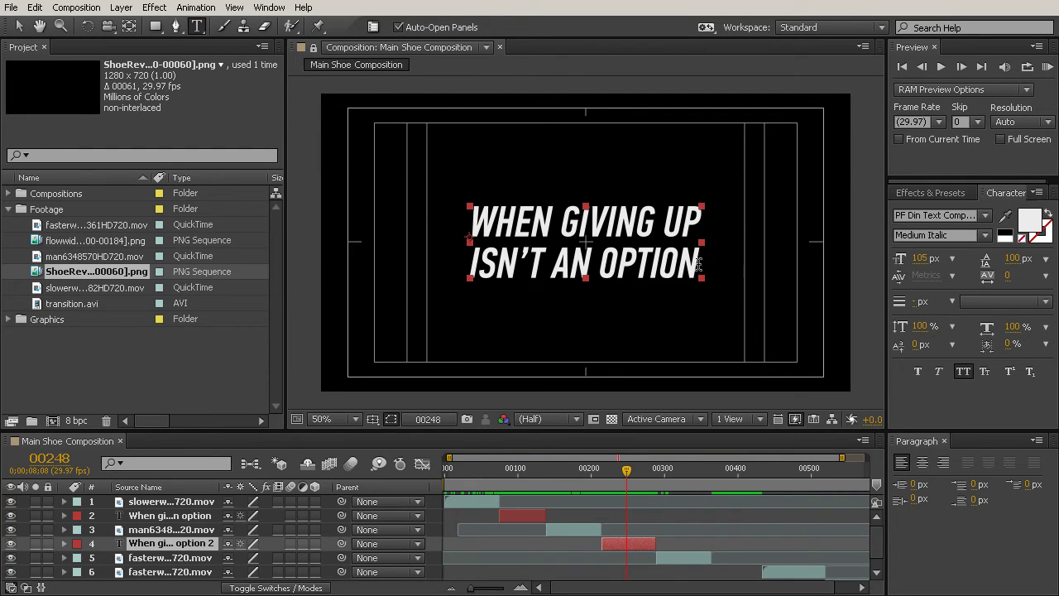
left_click_drag(703, 260, 410, 188)
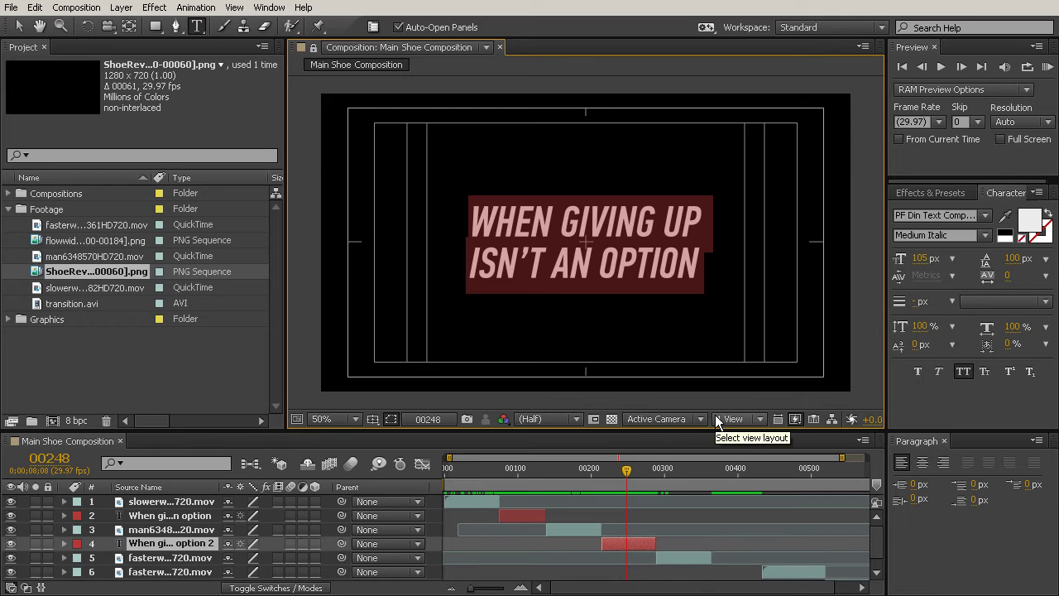
left_click_drag(704, 267, 404, 216)
type("WHEN ONLY")
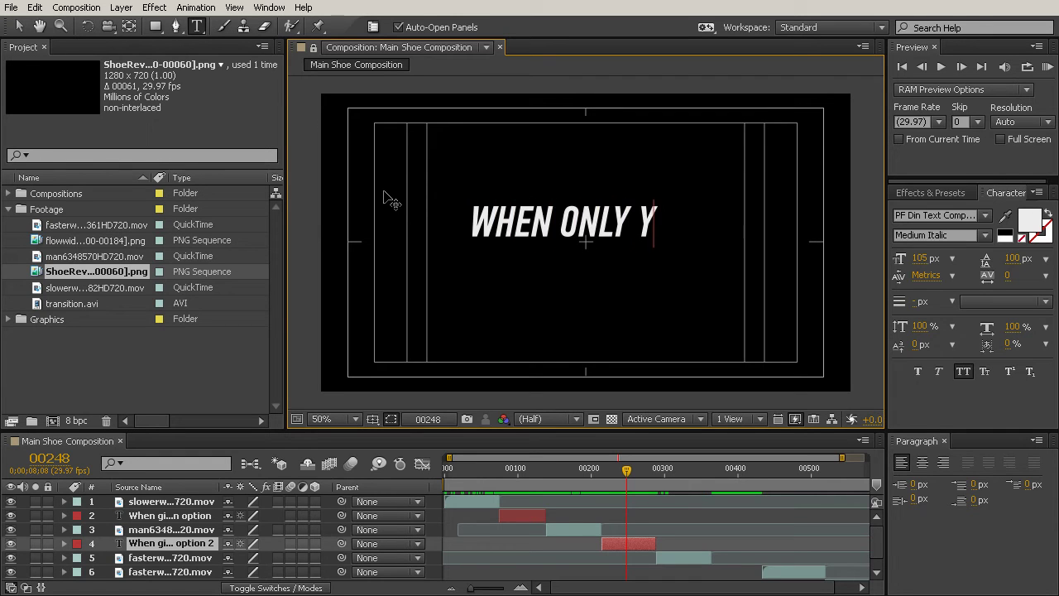
type("OUR")
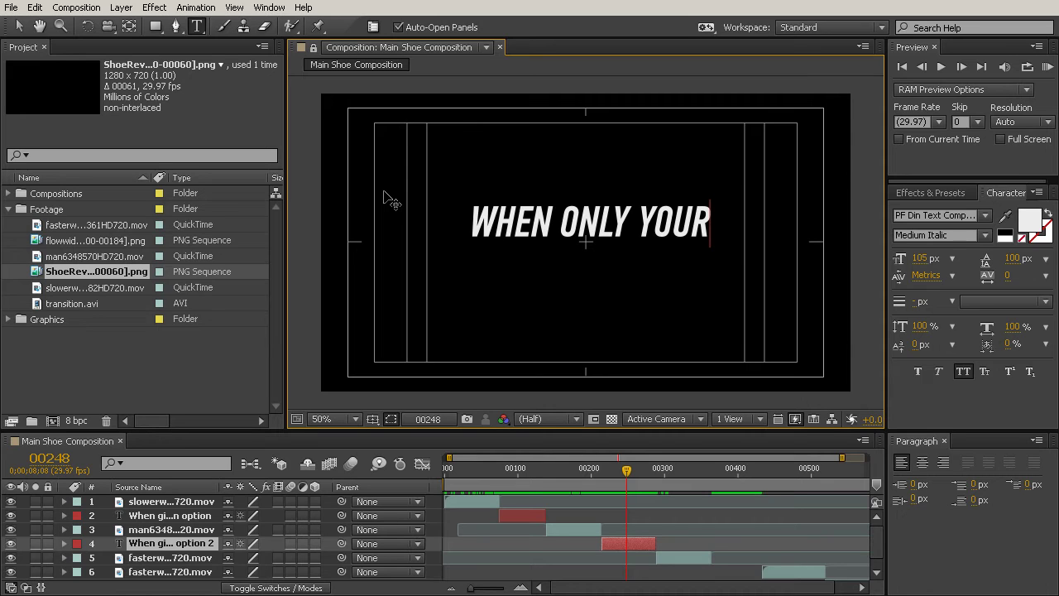
key("Return")
type("BEST WILL ")
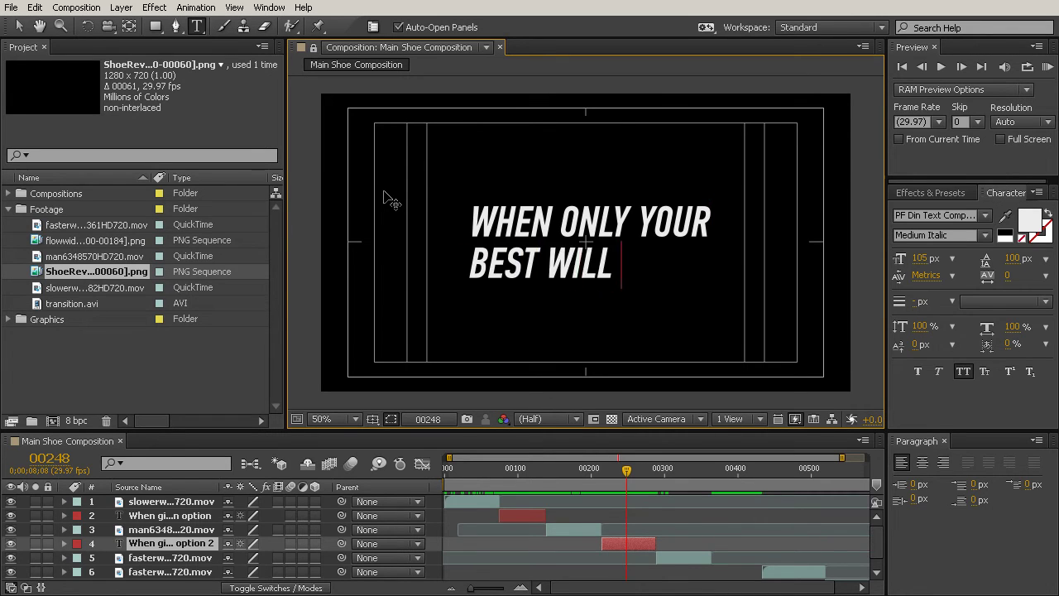
type("DO")
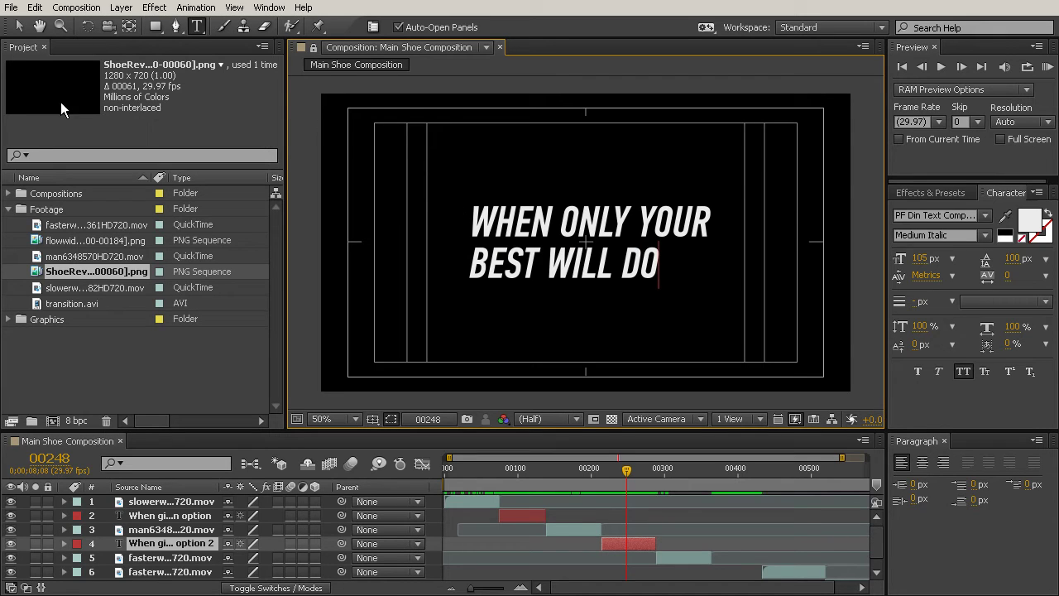
left_click(18, 26)
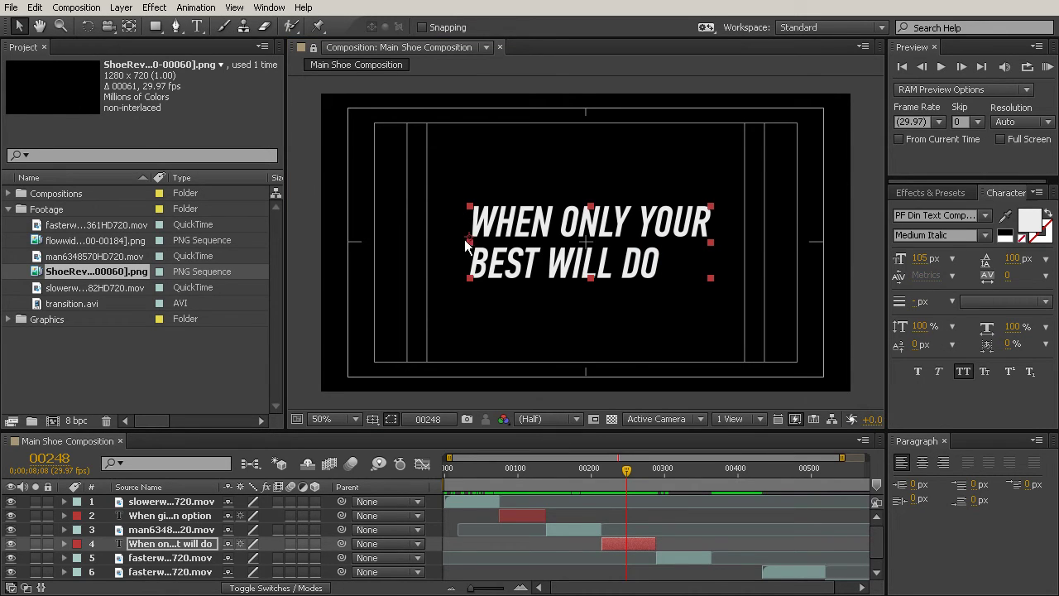
left_click_drag(628, 468, 656, 490)
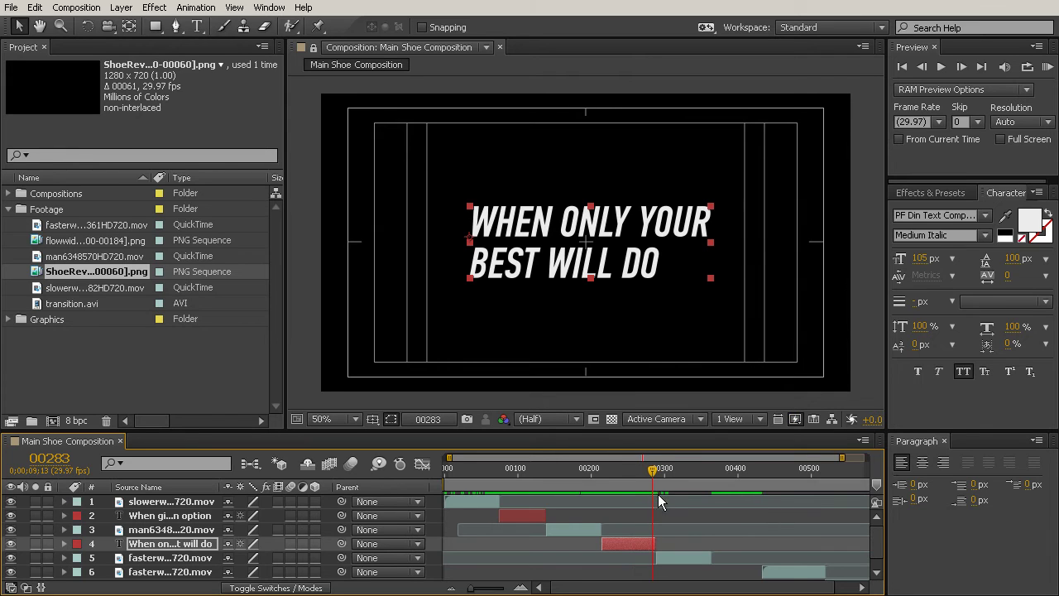
Duplicate the WHEN ONLY YOUR BEST WILL DO caption, move it down two rows, and slide it later
scroll(815, 501, "down", 1)
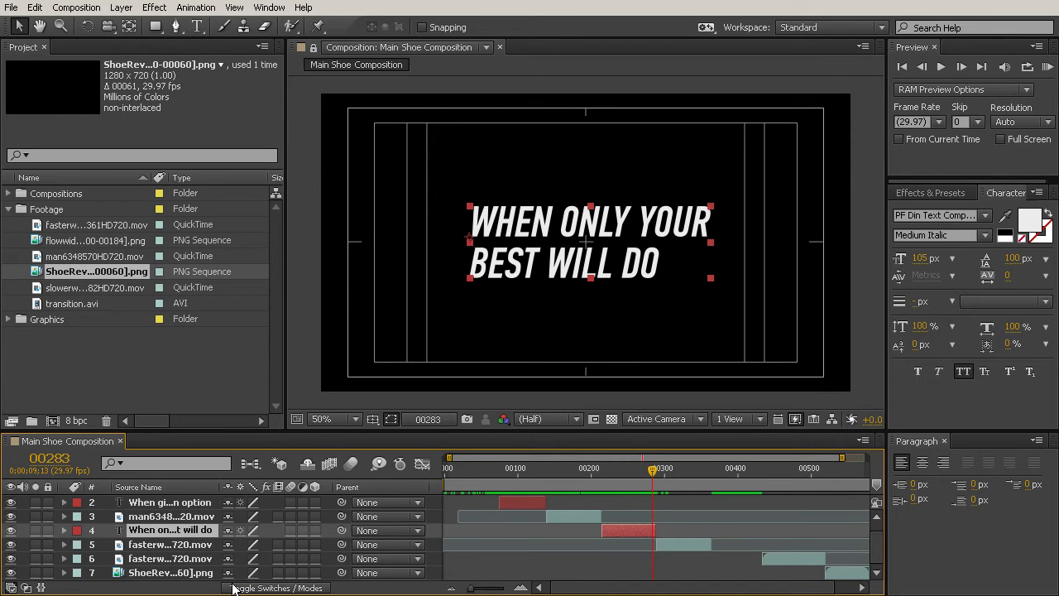
key("ctrl+d")
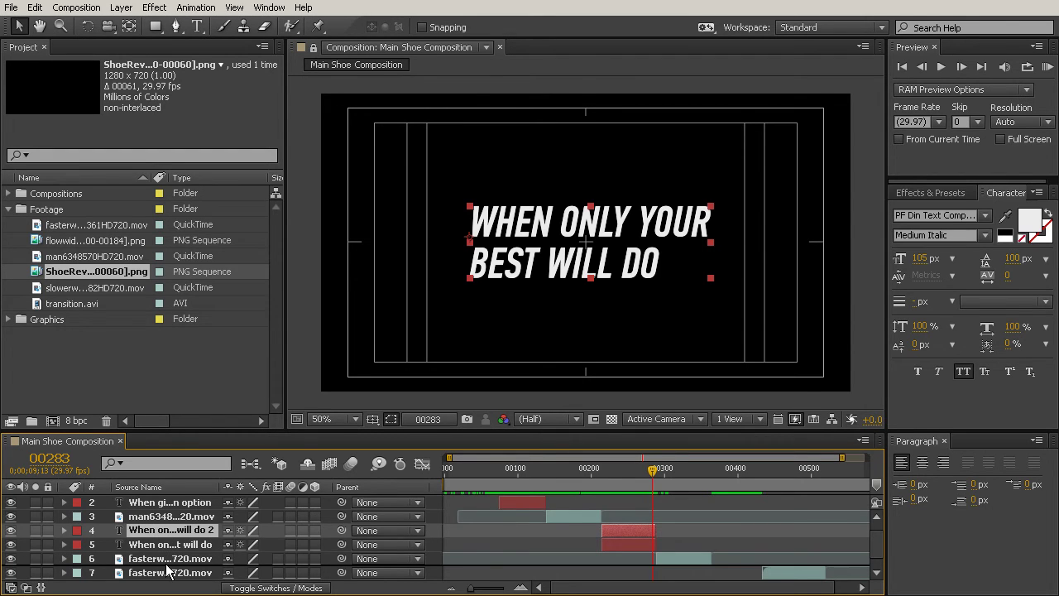
left_click_drag(167, 569, 167, 570)
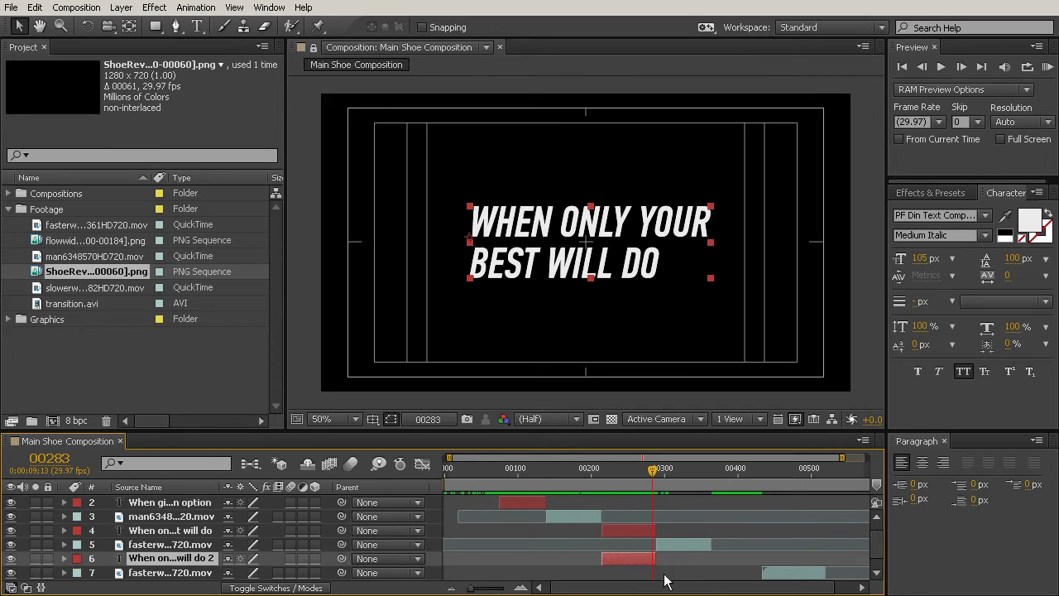
left_click_drag(614, 560, 722, 566)
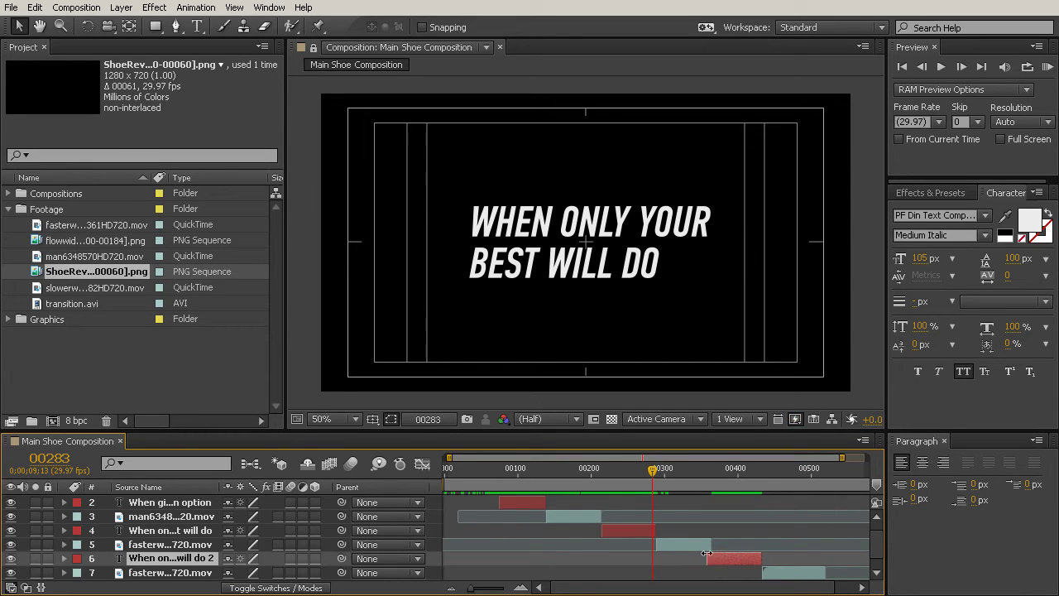
Trim the new copy's start slightly later to fit the gap between the fasterw...720.mov clips
left_click_drag(492, 589, 497, 590)
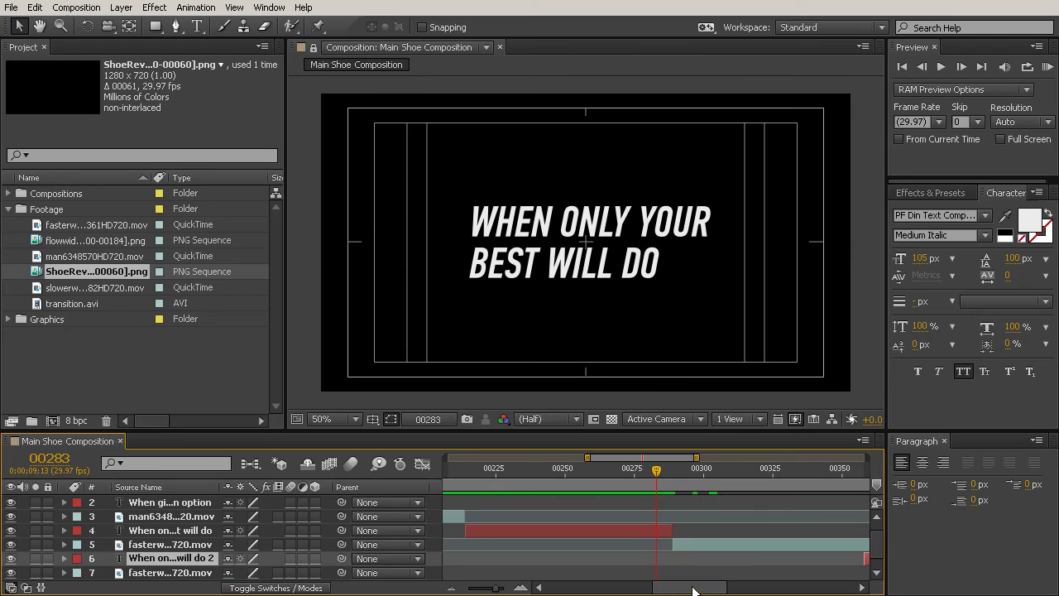
left_click_drag(667, 588, 716, 589)
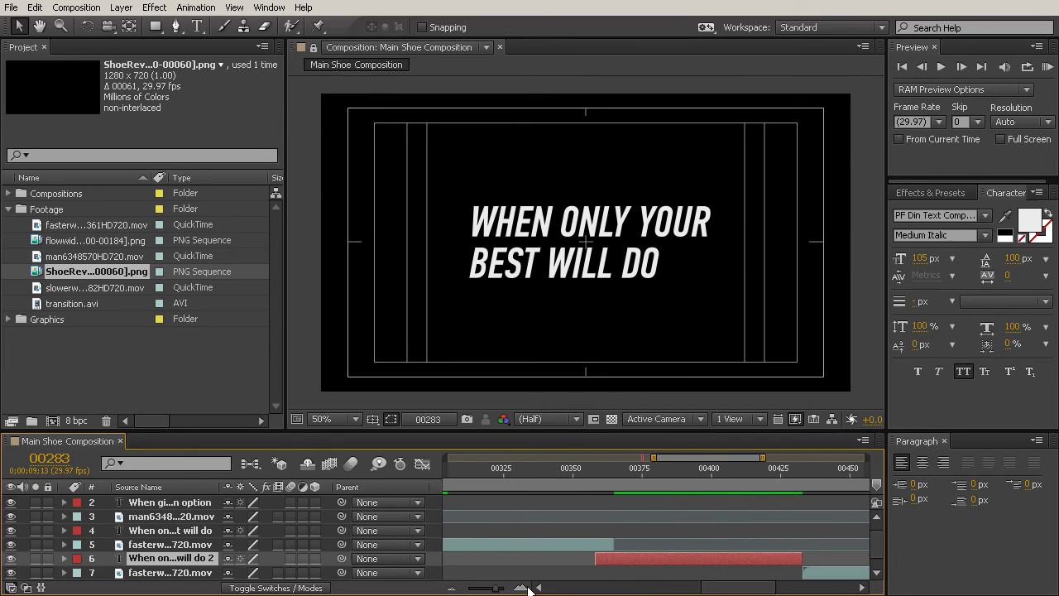
left_click_drag(495, 590, 500, 590)
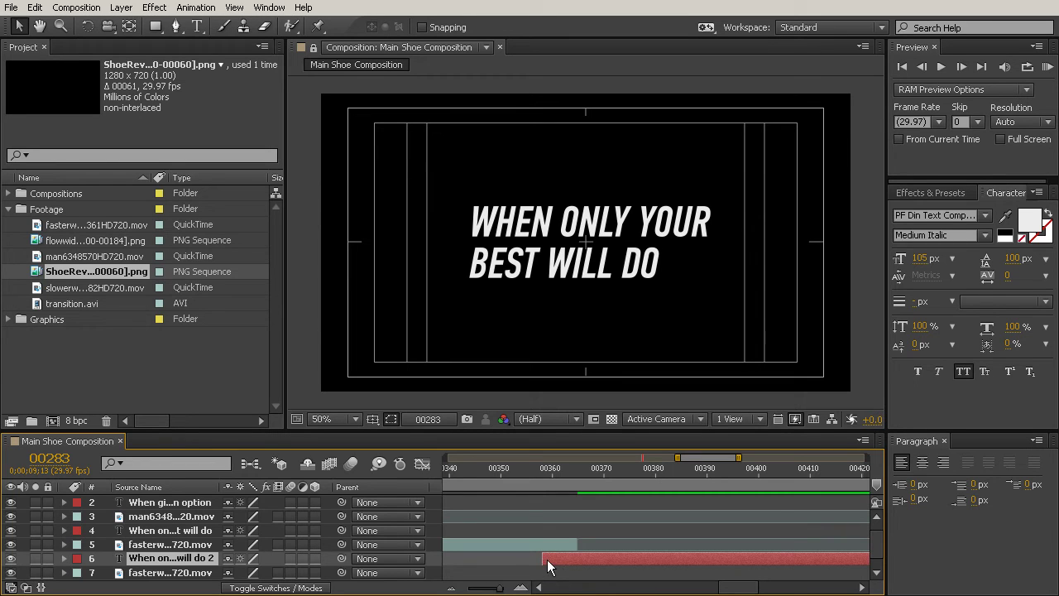
left_click_drag(543, 560, 578, 560)
left_click_drag(739, 593, 758, 593)
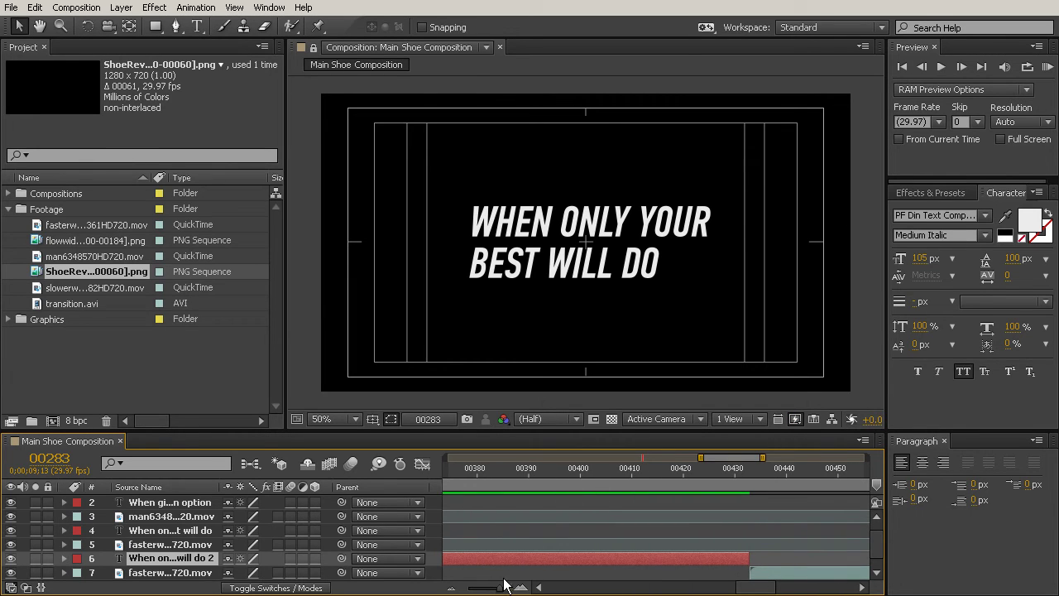
left_click_drag(499, 590, 470, 590)
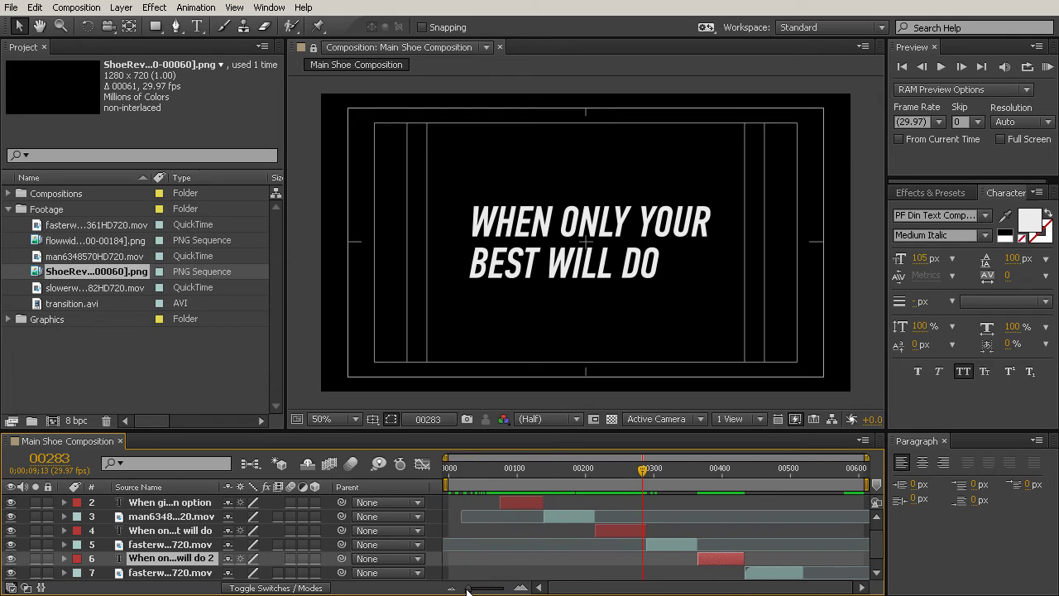
At frame 392, retype the third caption as 'RISE TO THE' and 'CHALLENGE' on two lines
left_click(717, 467)
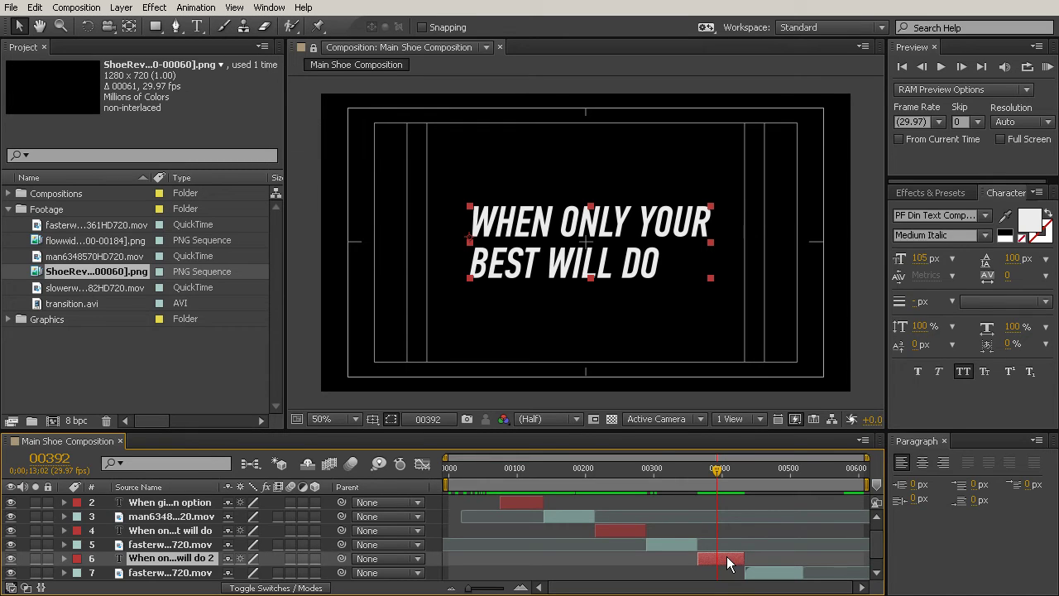
left_click(197, 26)
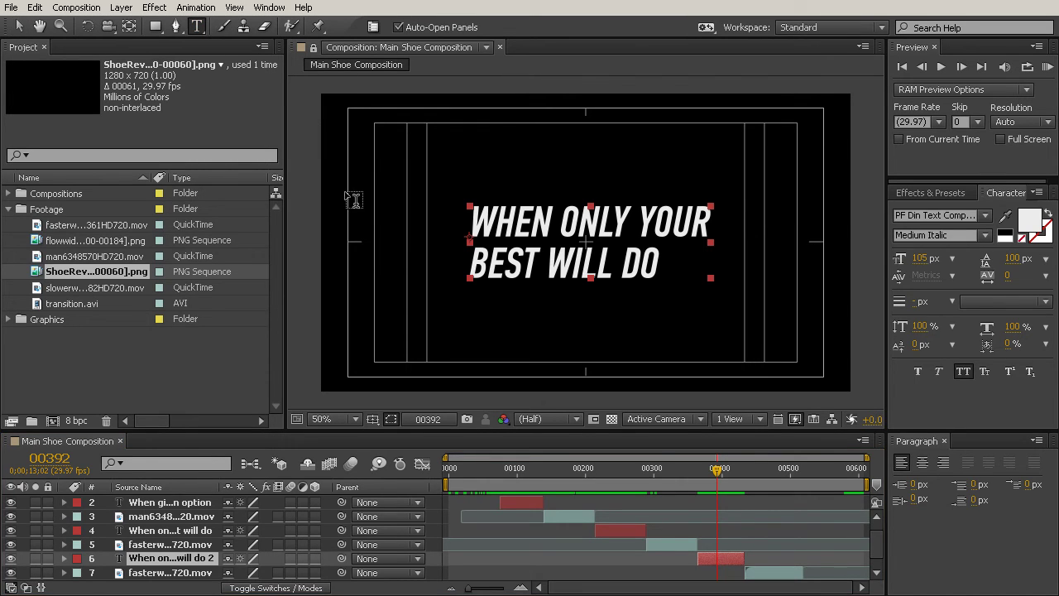
left_click(663, 251)
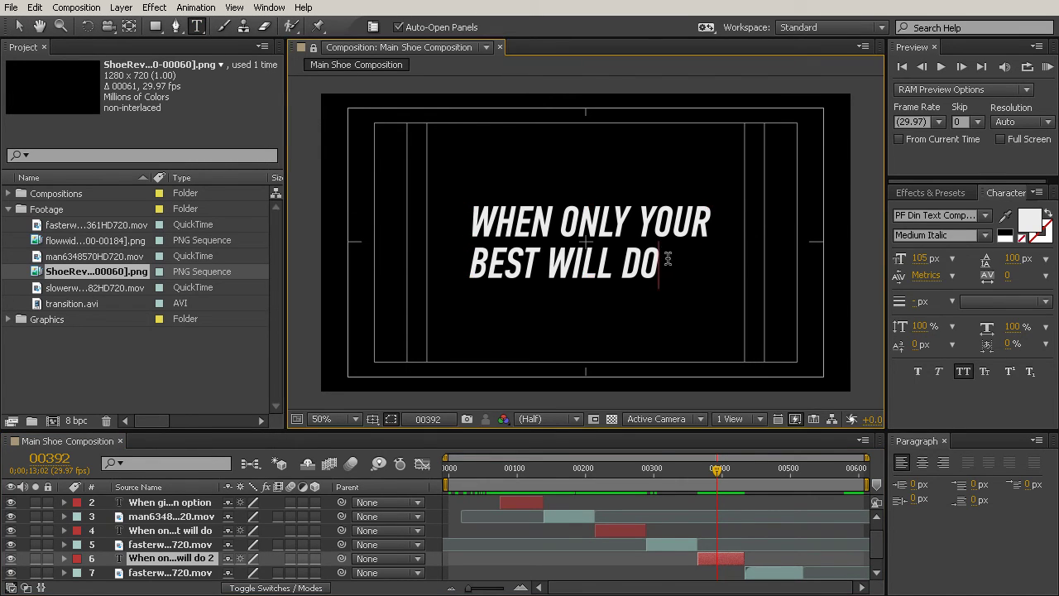
left_click_drag(664, 251, 313, 222)
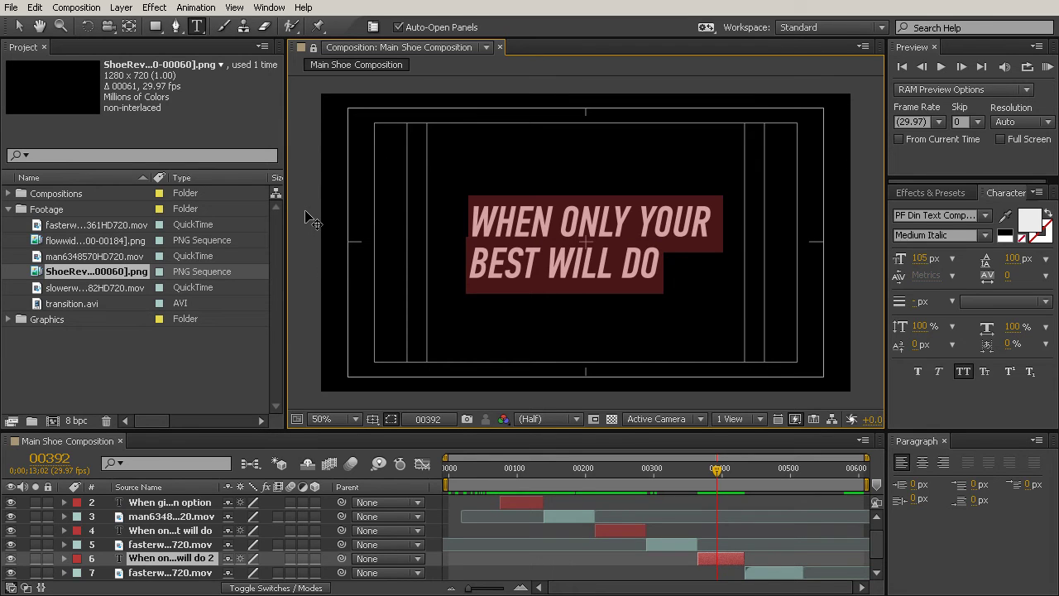
type("RISE TO THE")
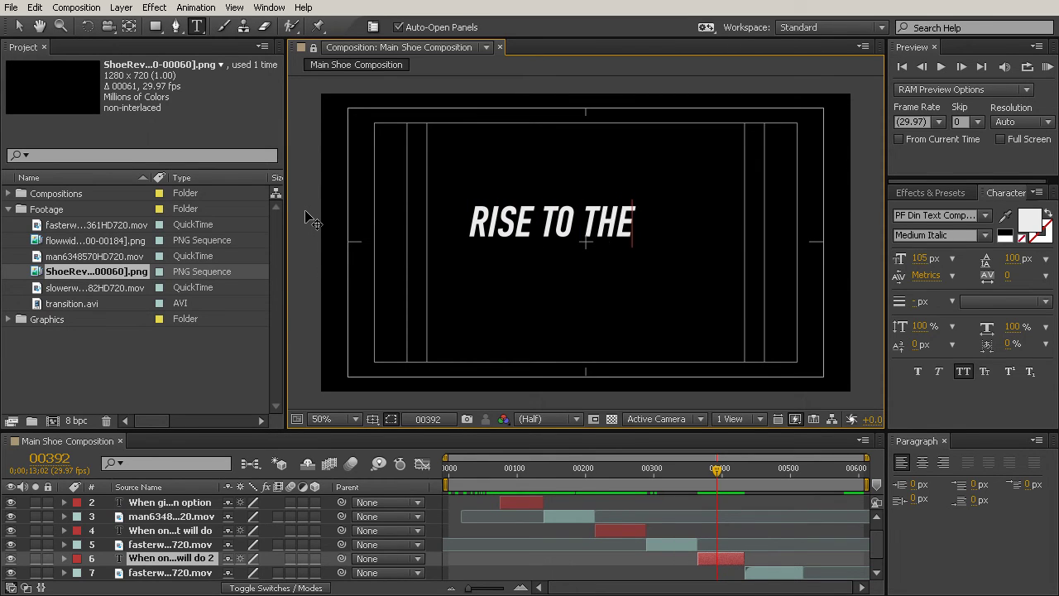
key("Return")
type("CHA")
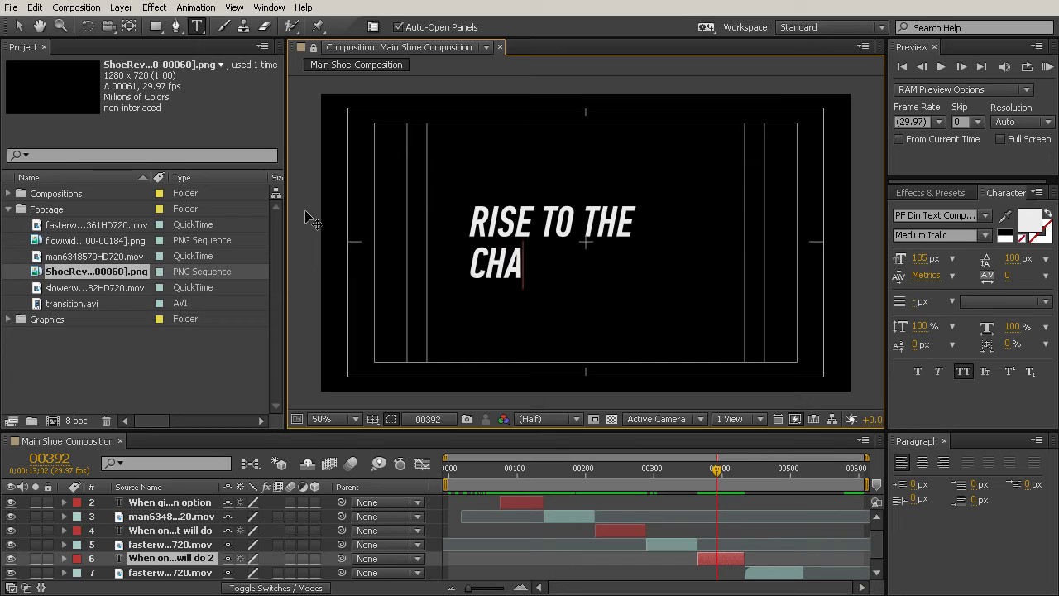
type("LLENGE")
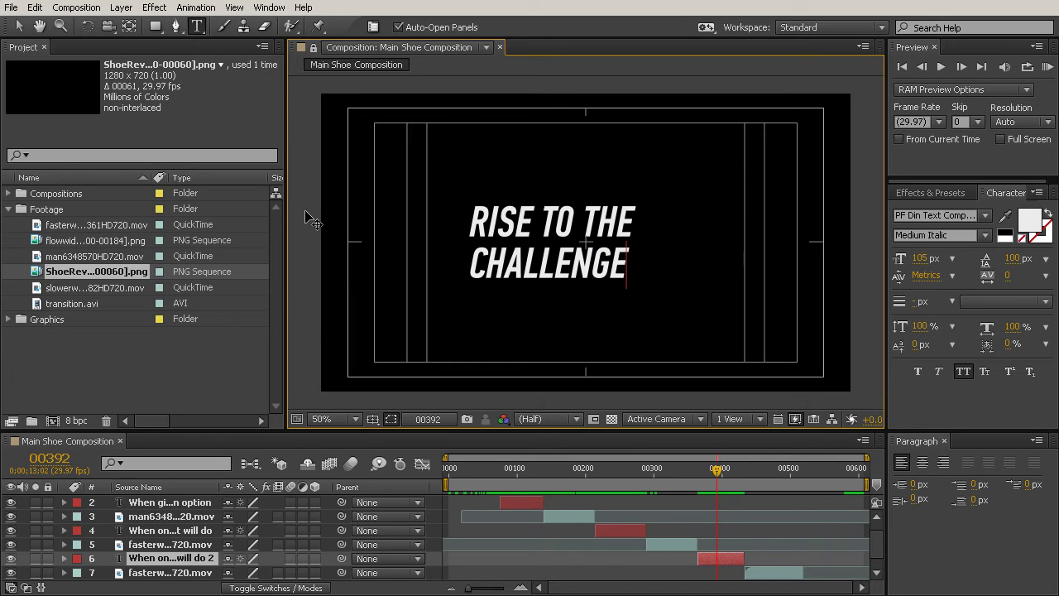
left_click(19, 27)
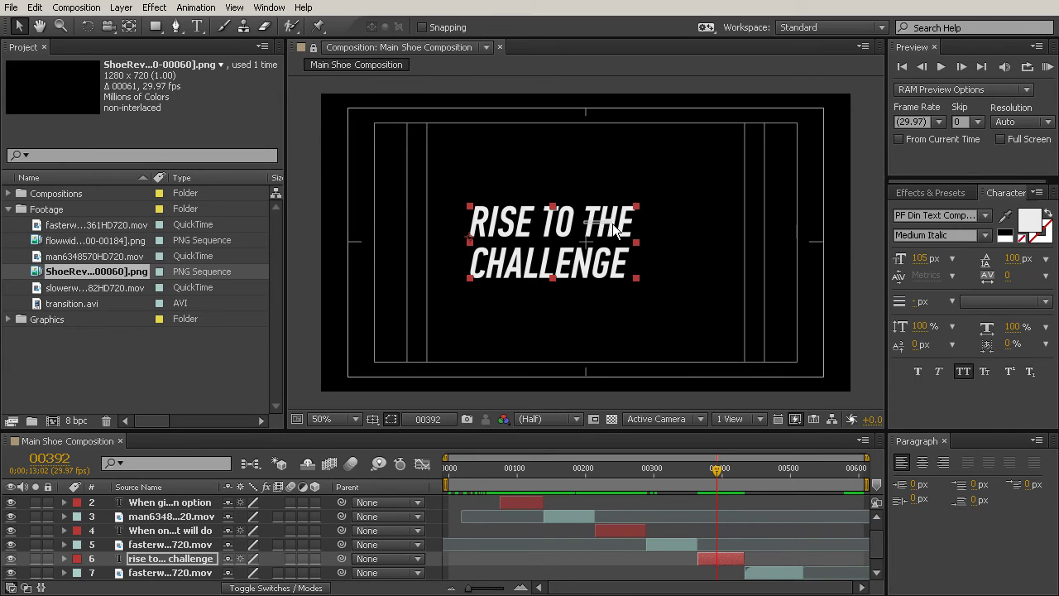
Nudge the RISE TO THE CHALLENGE caption right to centre it in the frame
left_click_drag(601, 225, 632, 227)
left_click_drag(604, 193, 634, 246)
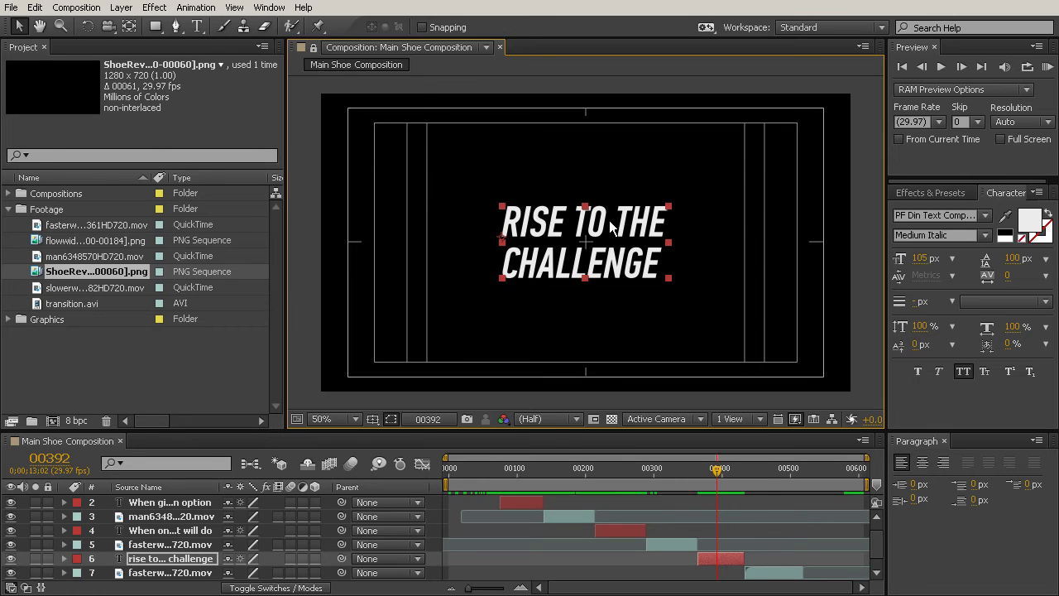
left_click_drag(633, 218, 634, 220)
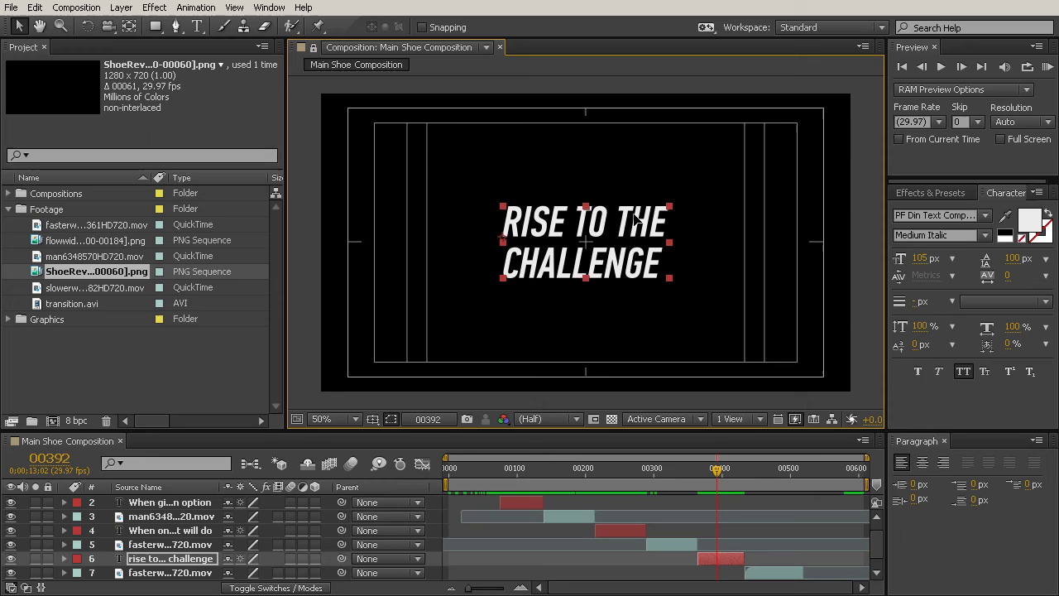
left_click(716, 264)
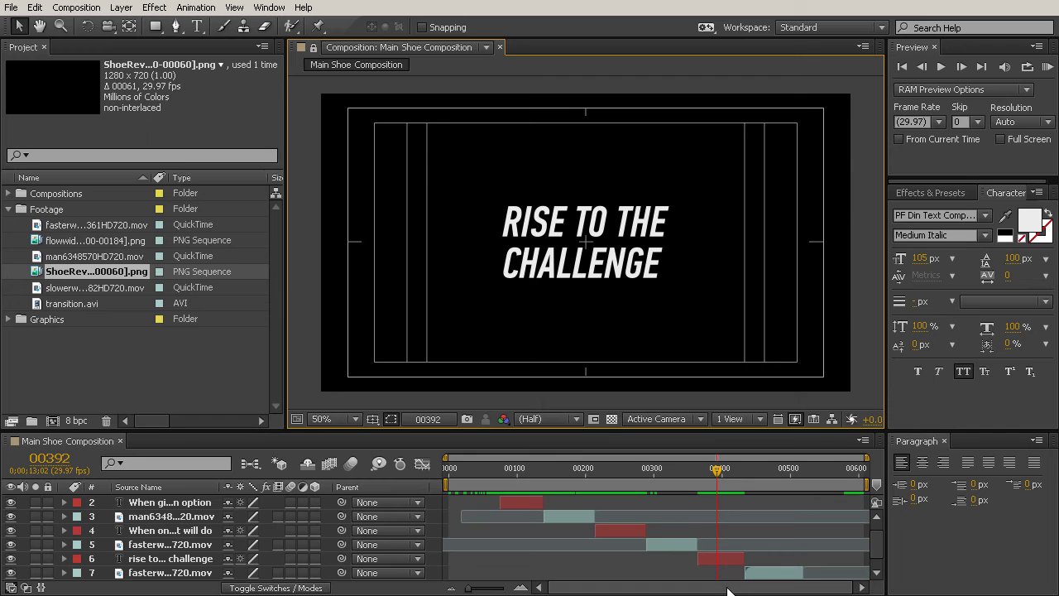
left_click(715, 560)
key("F2")
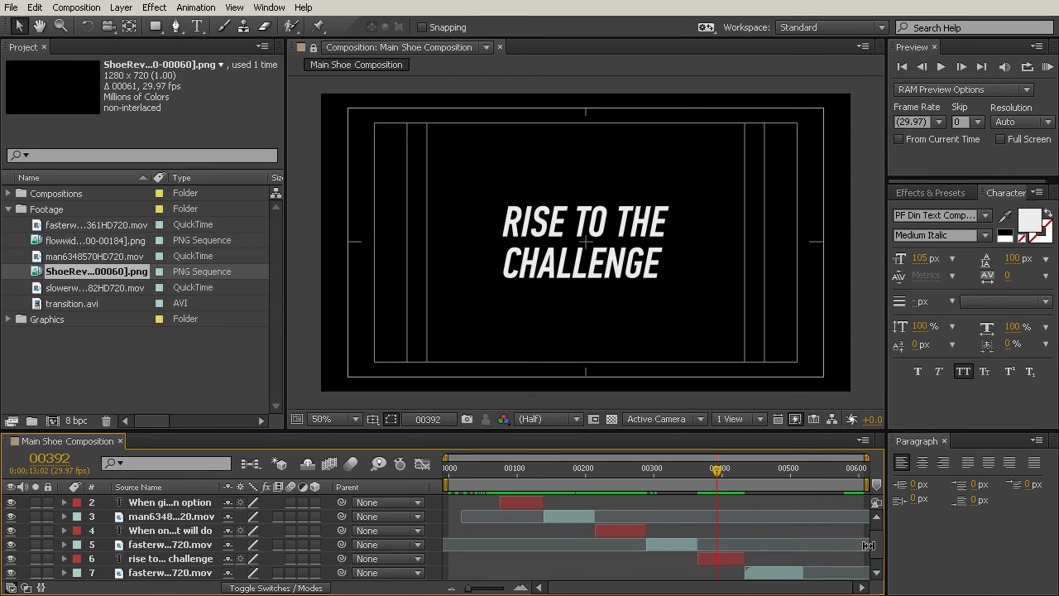
scroll(878, 537, "down", 1)
scroll(877, 537, "up", 2)
scroll(878, 537, "down", 2)
scroll(879, 521, "up", 2)
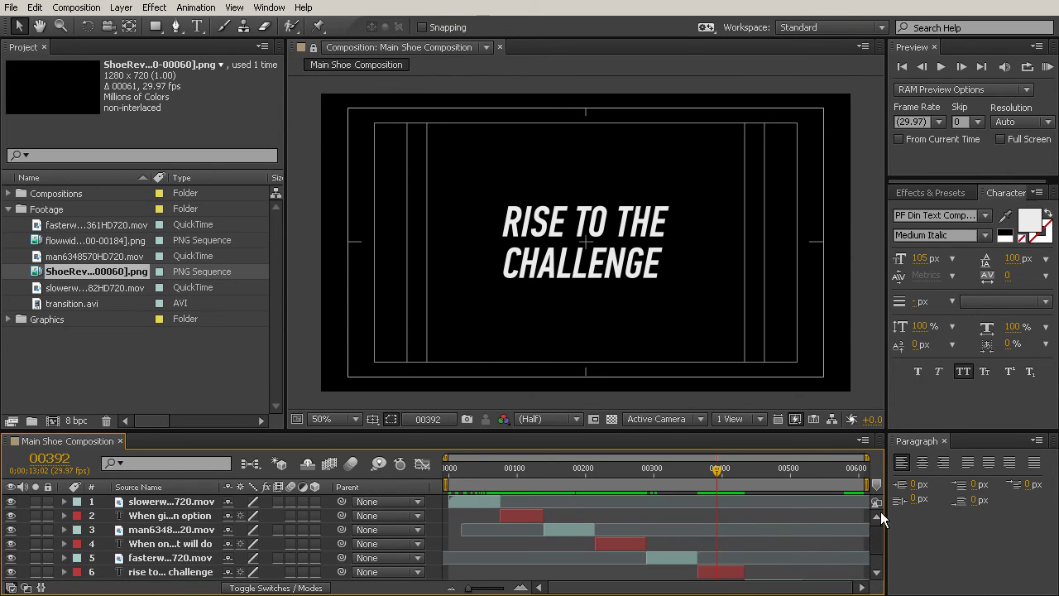
left_click(1048, 67)
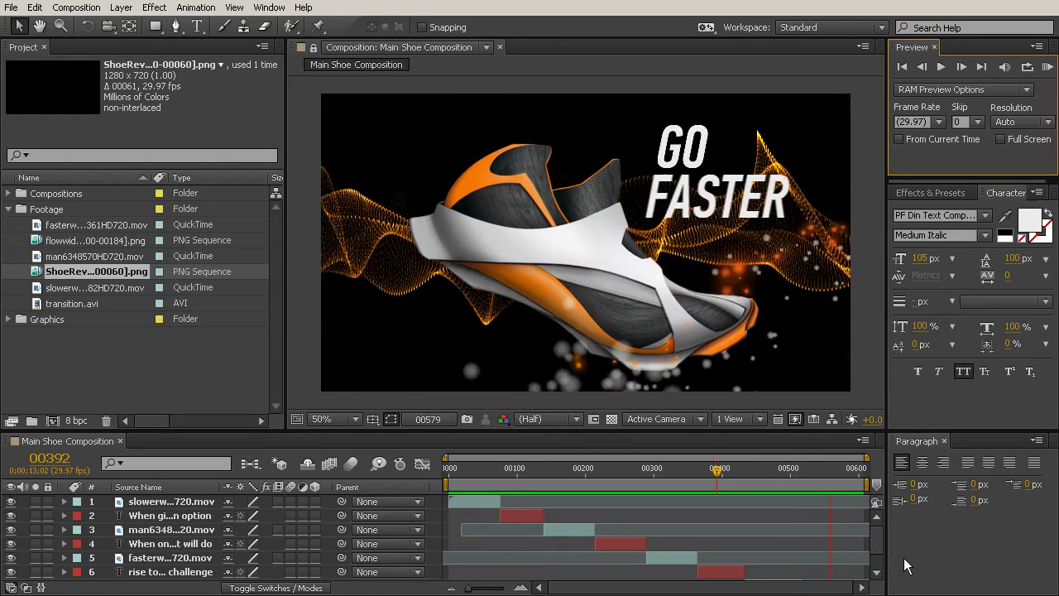
key("space")
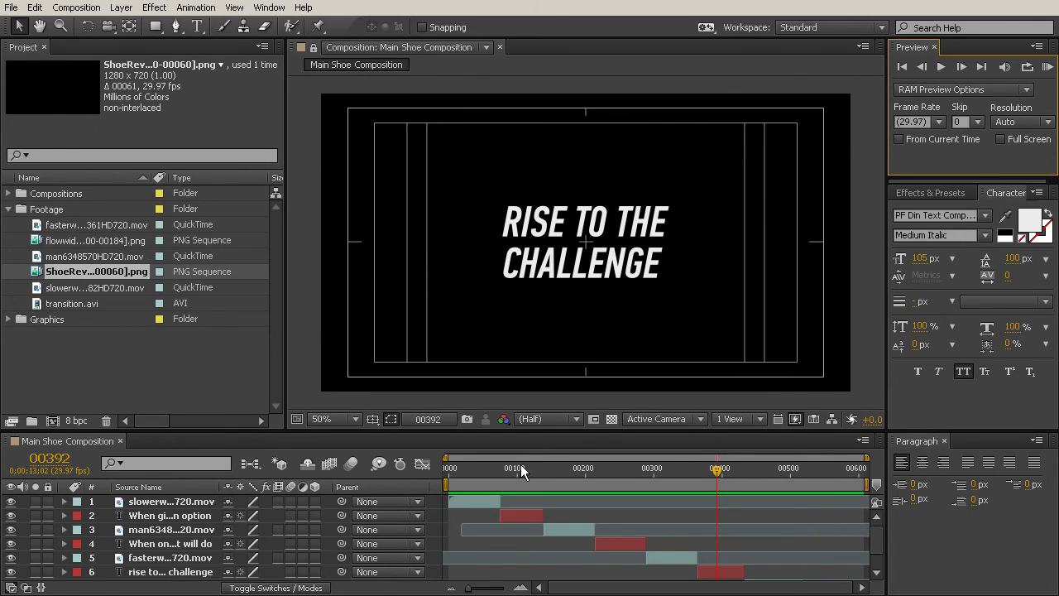
Scrub to where the man's face clip begins after the first caption and select transition.avi
left_click_drag(520, 464, 730, 546)
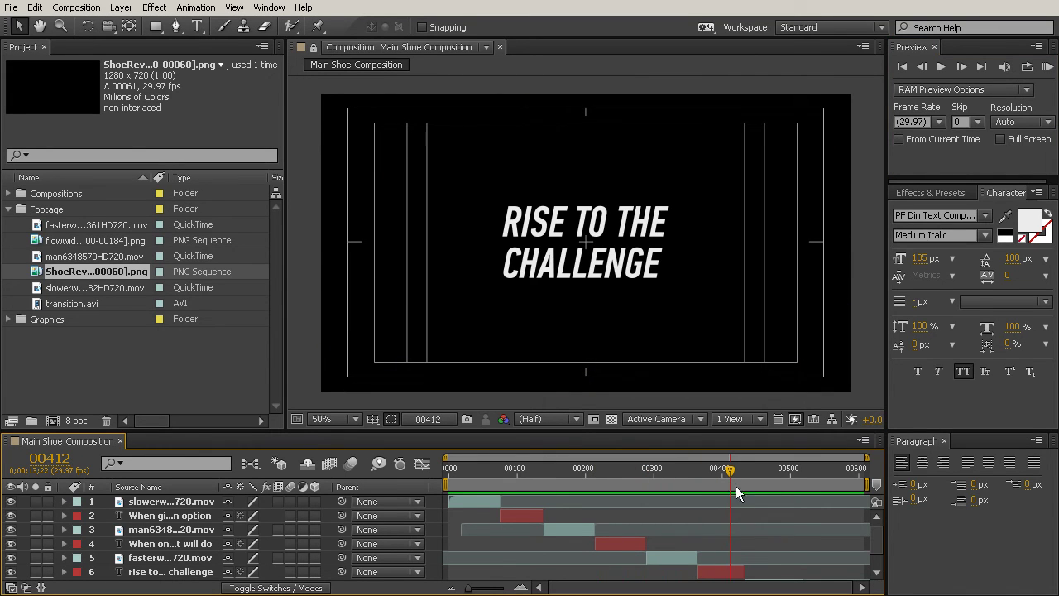
left_click_drag(701, 479, 673, 533)
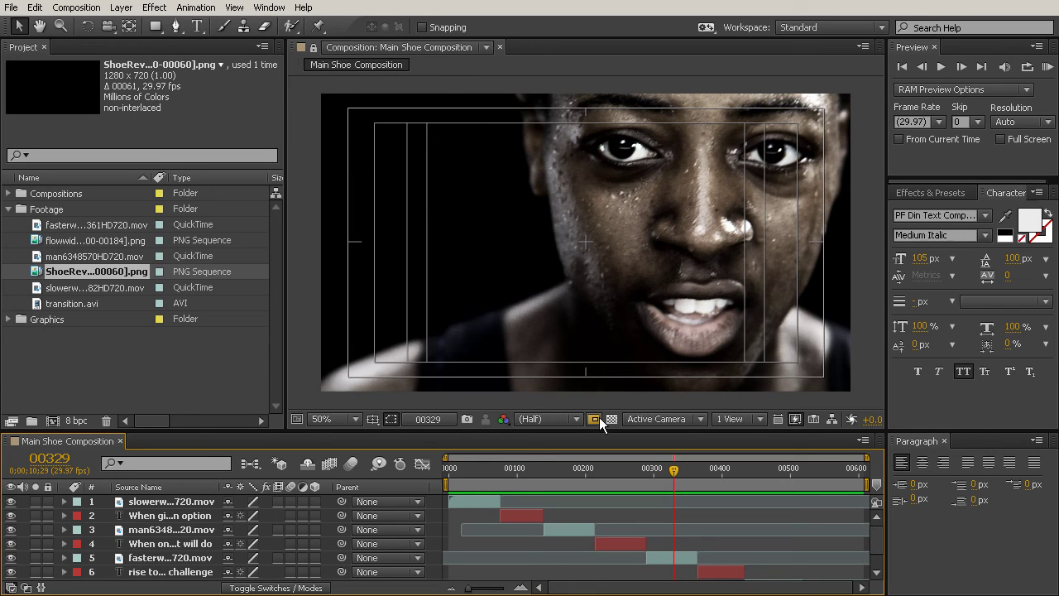
left_click_drag(506, 468, 545, 482)
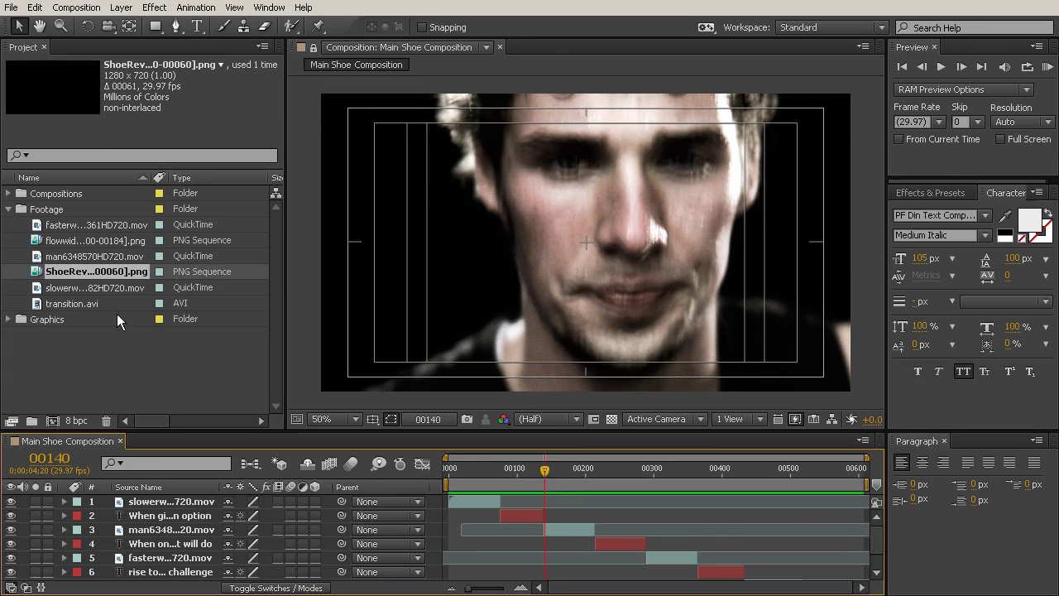
left_click(93, 305)
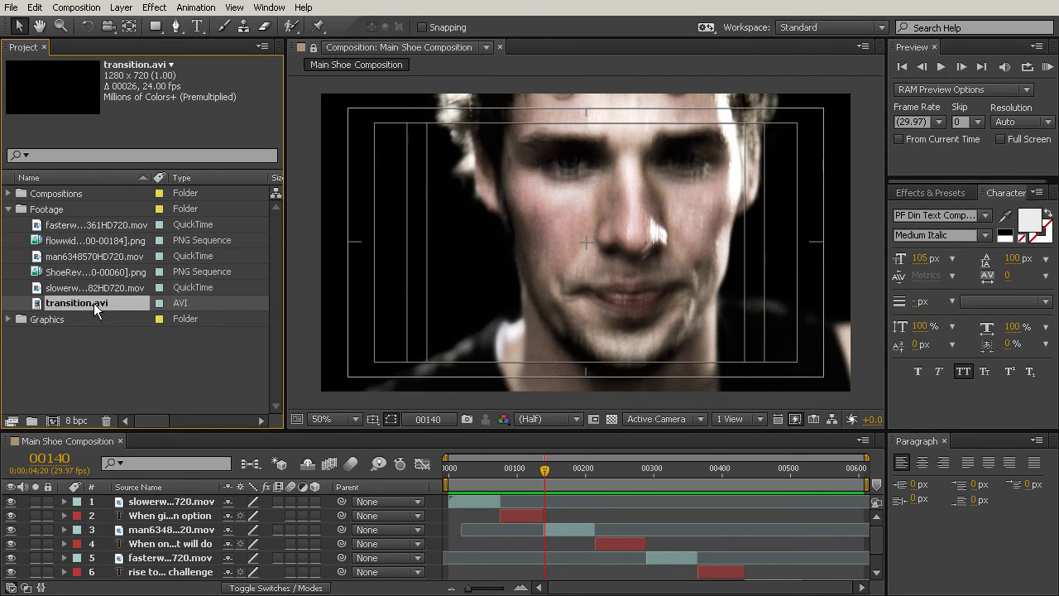
Add transition.avi as layer 2 and slide it to start at the caption-to-face cut near frame 00139
left_click(531, 468)
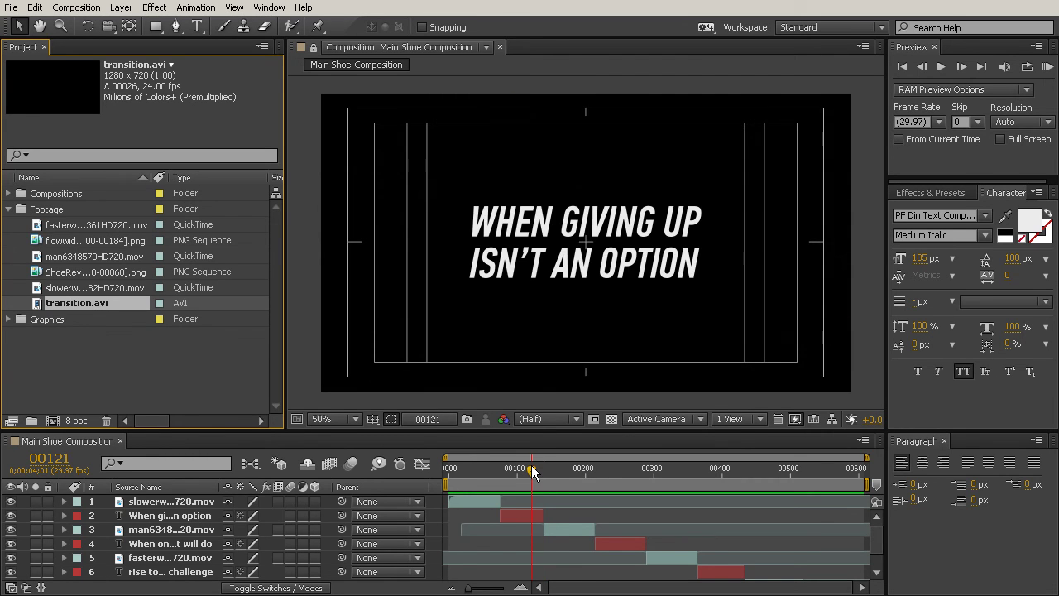
mouse_move(531, 468)
left_mouse_down()
mouse_move(564, 472)
mouse_move(544, 474)
left_mouse_up()
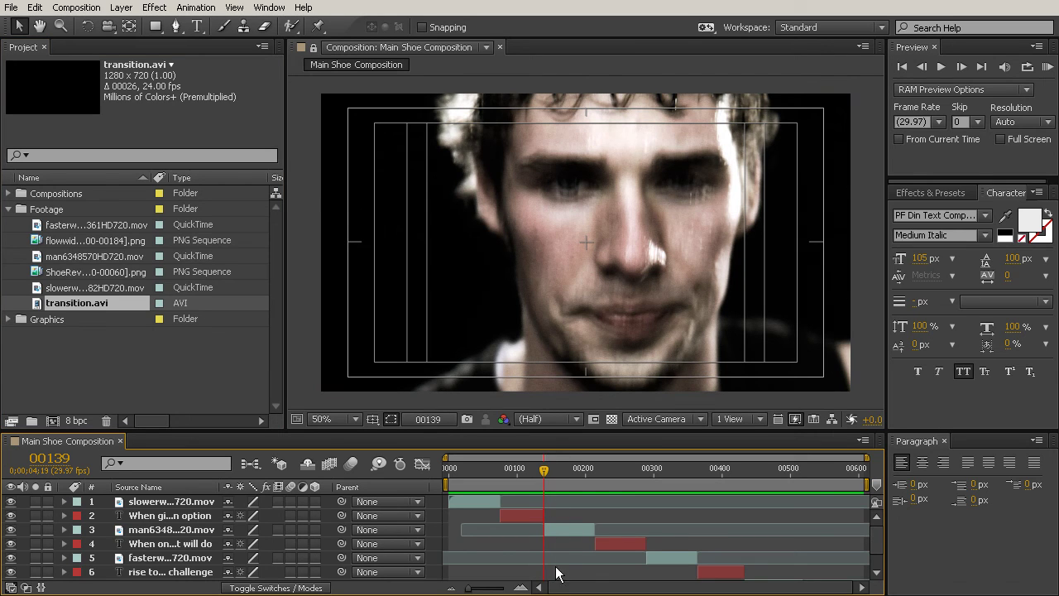
left_click(57, 303)
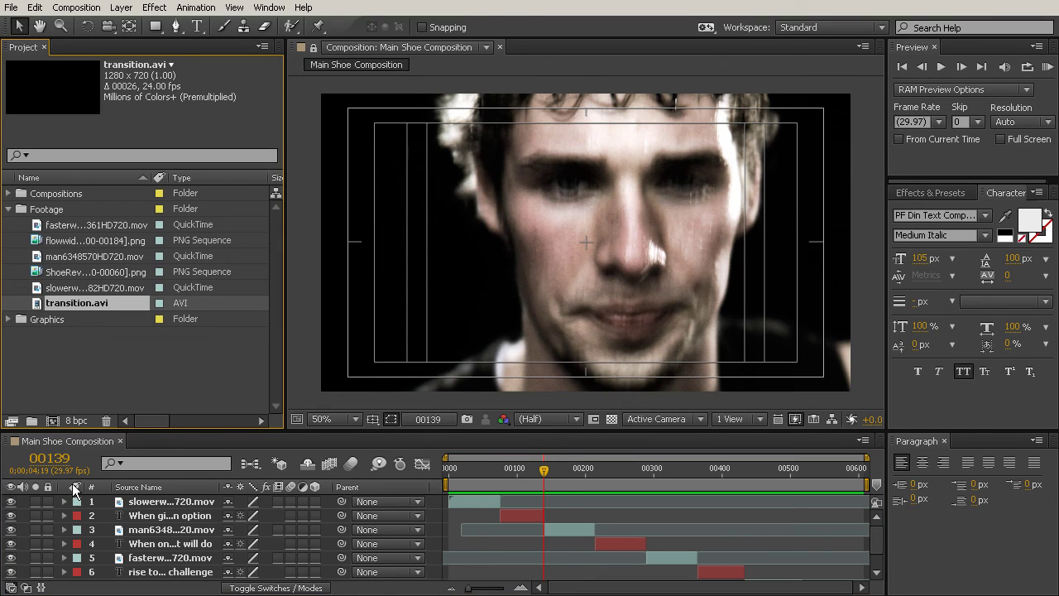
left_click_drag(73, 510, 73, 510)
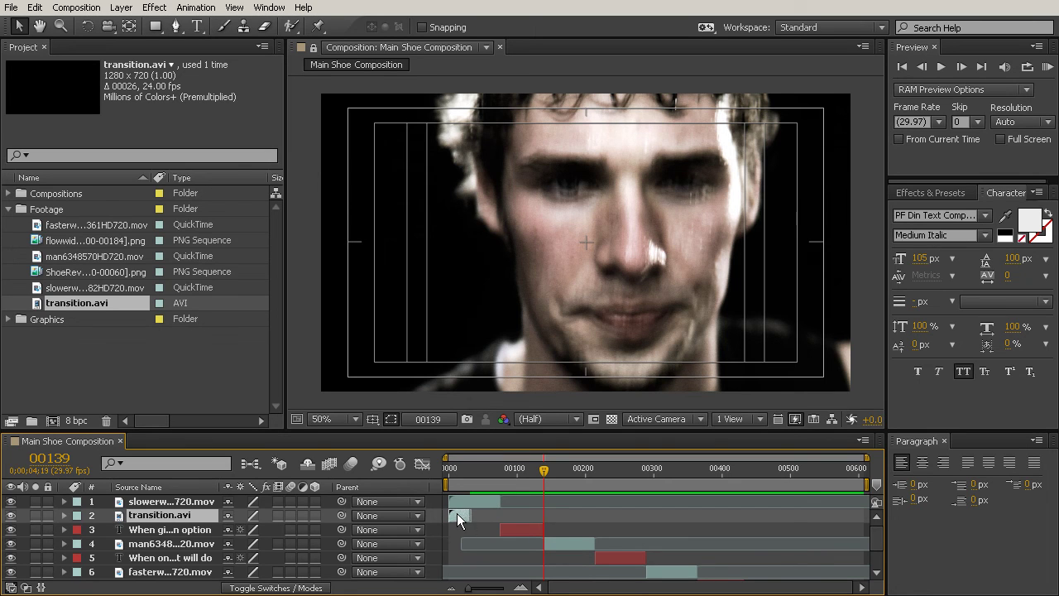
left_click_drag(528, 523, 548, 514)
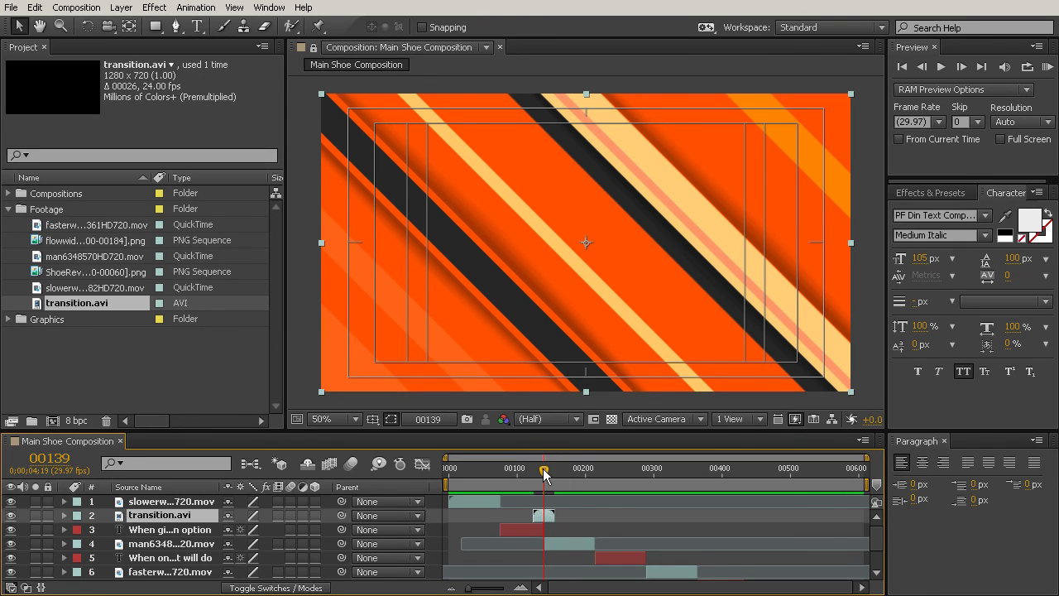
left_click_drag(544, 469, 551, 505)
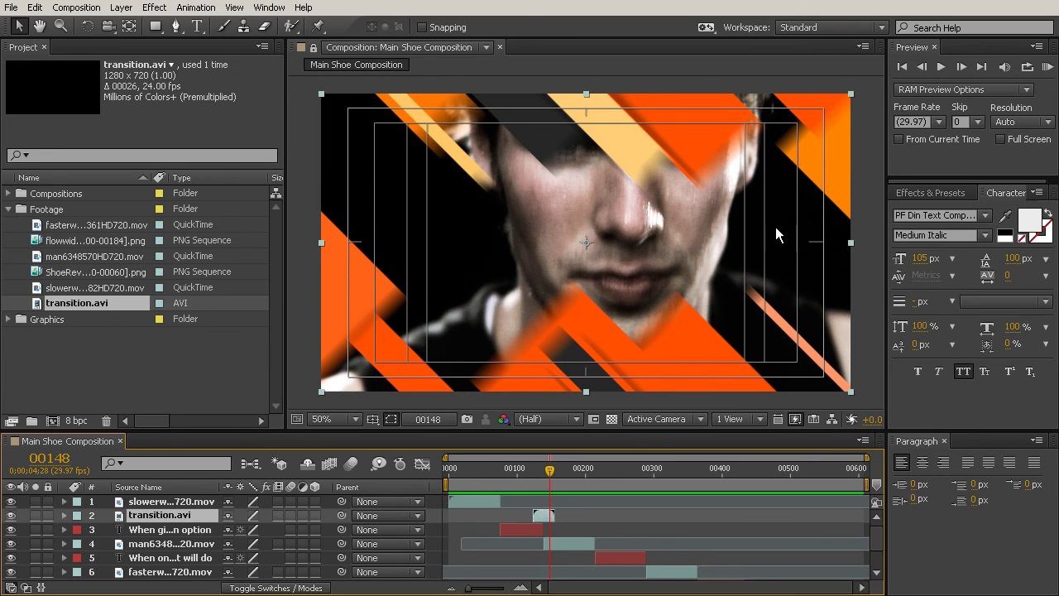